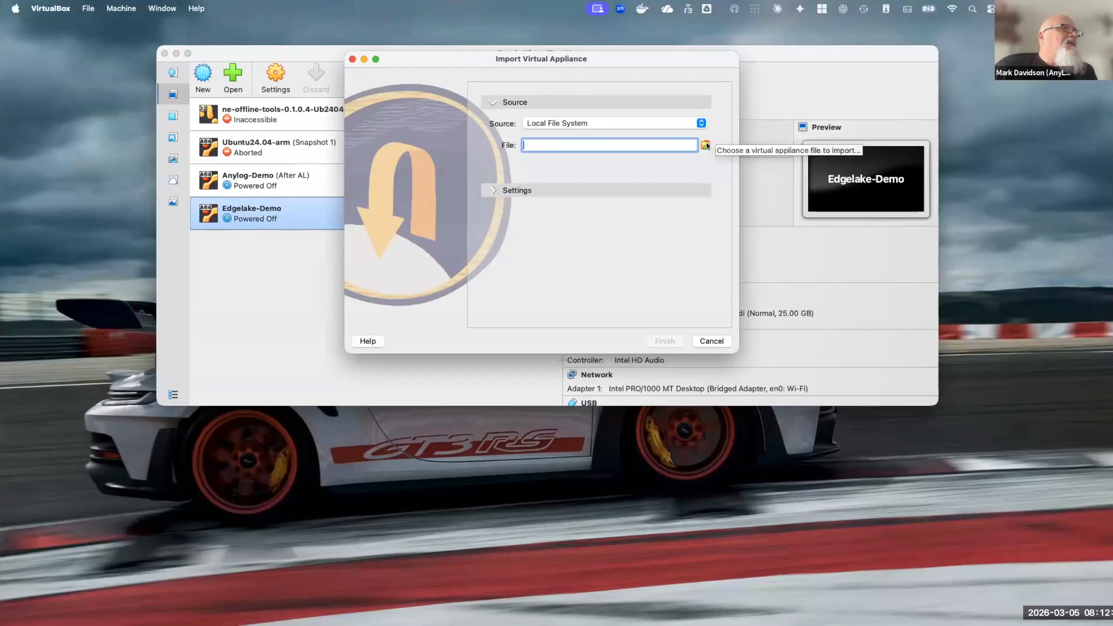
# Look through the importable OVA files in the Documents folder and cancel the file selection
pyautogui.click(703, 144)
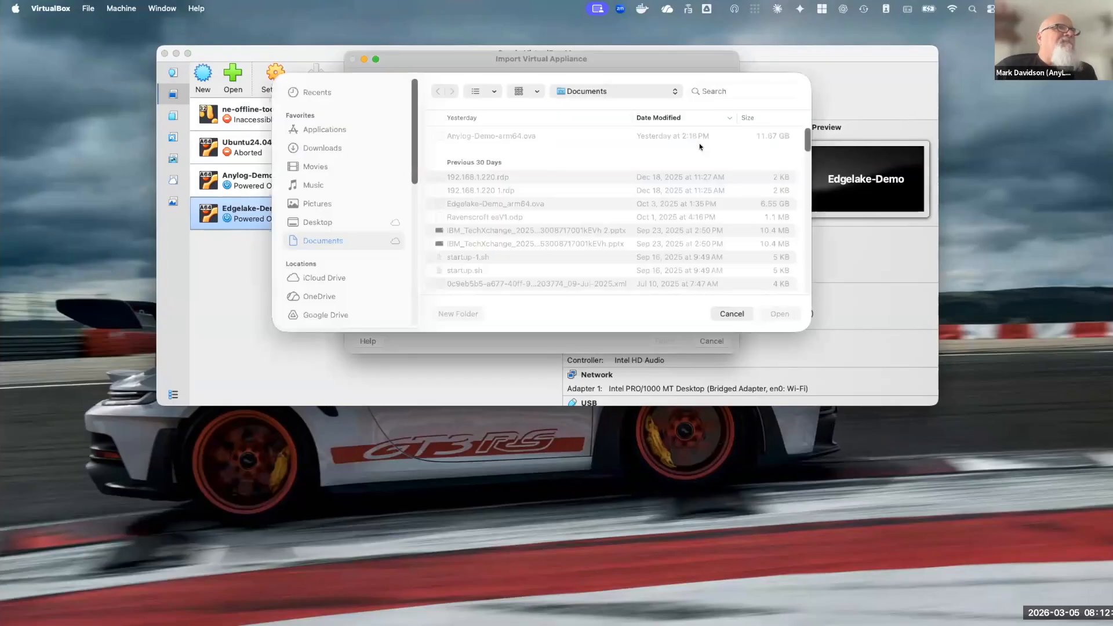
pyautogui.click(505, 137)
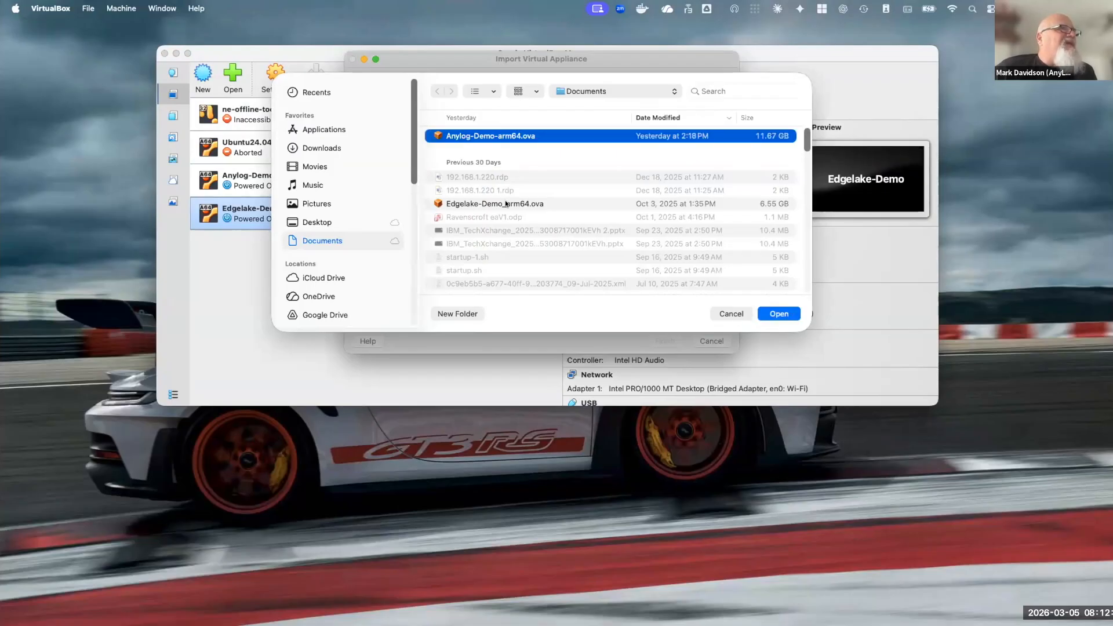
pyautogui.click(505, 203)
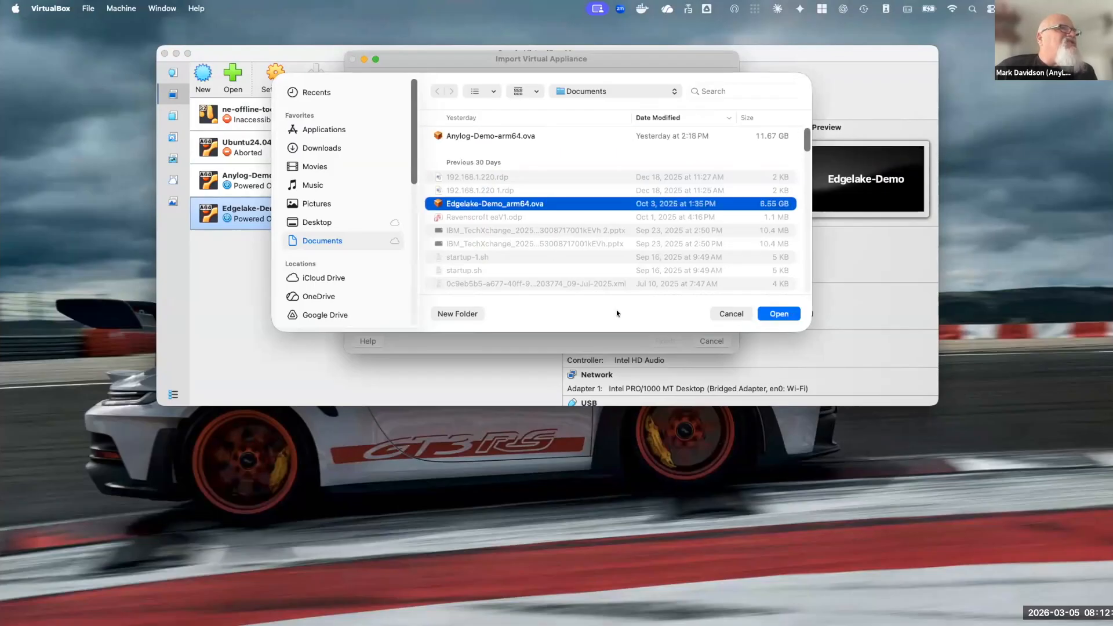
pyautogui.click(724, 313)
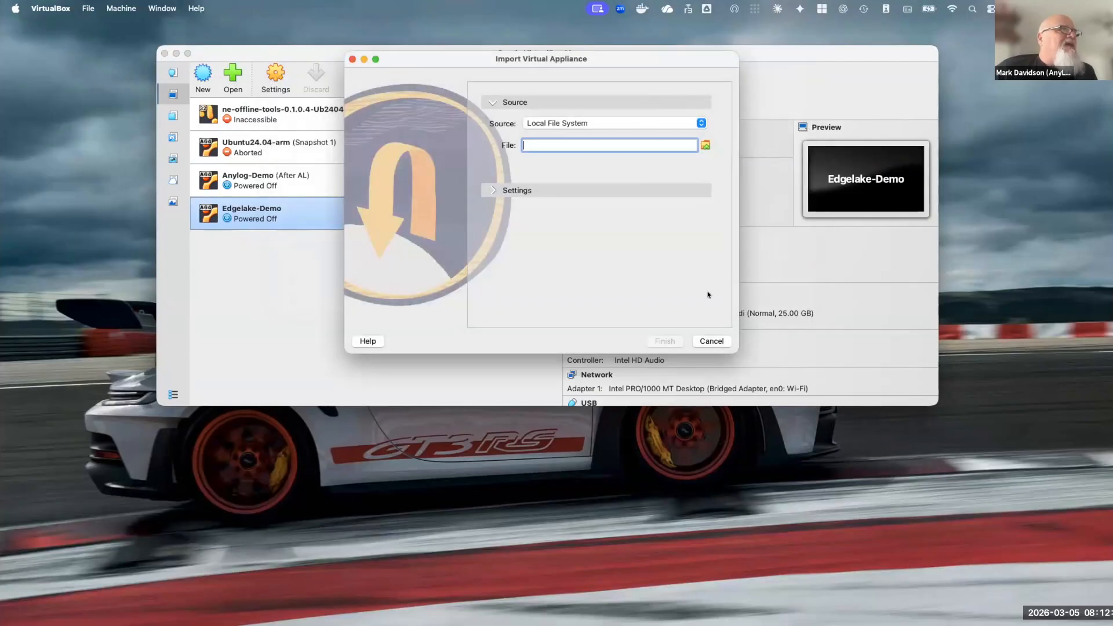
# Review the appliance import settings, including machine base folder and MAC address policy, and cancel the import
pyautogui.click(488, 186)
pyautogui.click(636, 284)
pyautogui.click(638, 267)
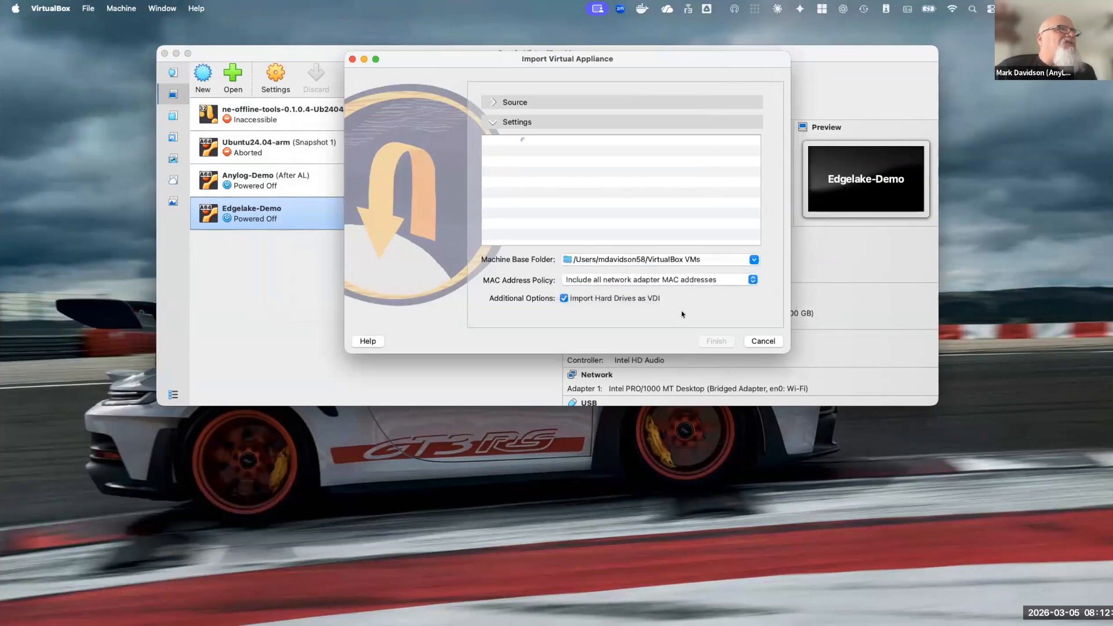
pyautogui.click(765, 341)
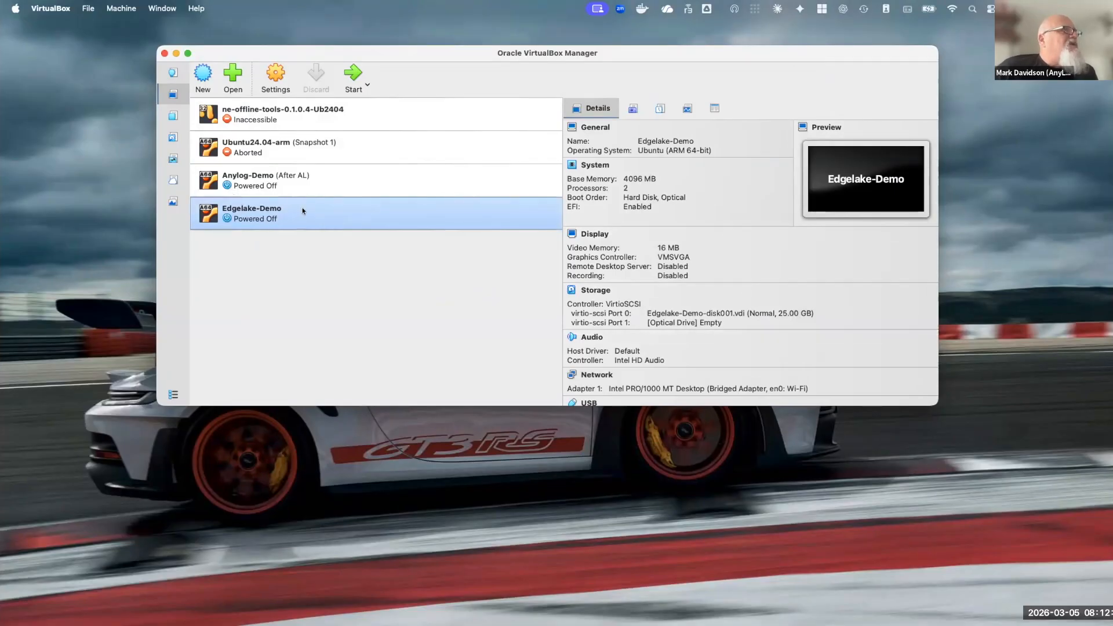
pyautogui.click(349, 67)
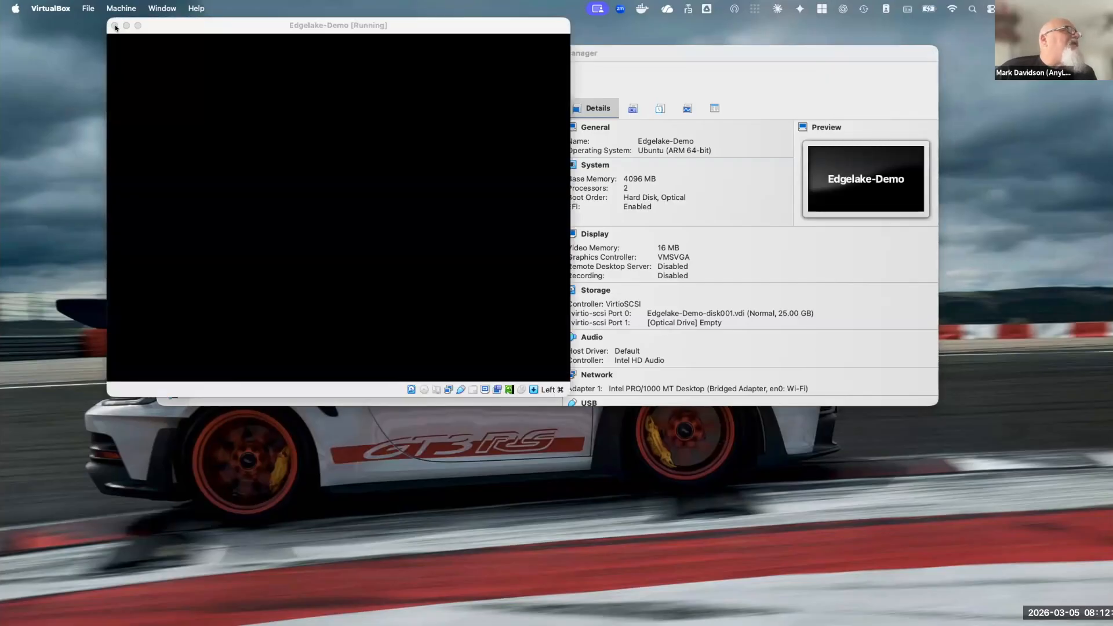
pyautogui.click(115, 25)
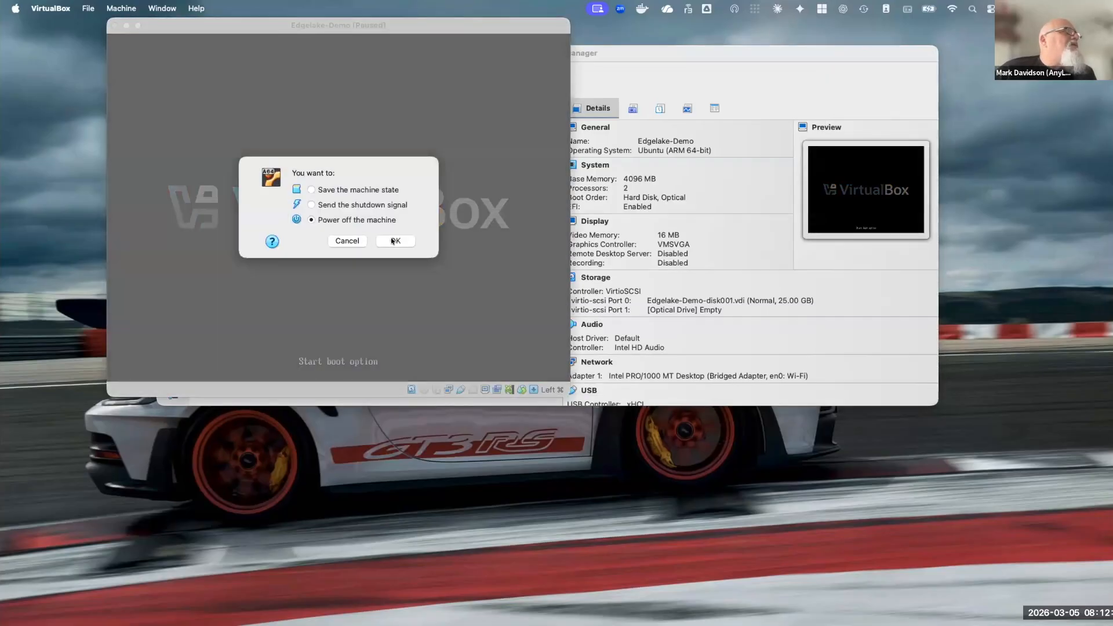
pyautogui.click(393, 241)
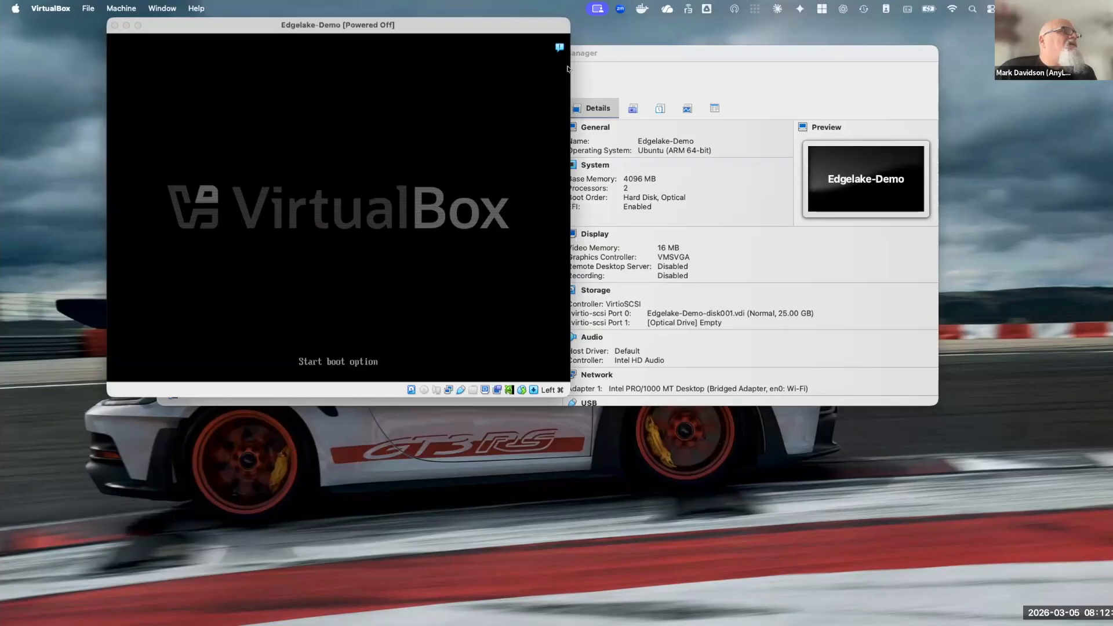
# Check how network Adapter 1 of the Edgelake-Demo machine is attached and close its settings without saving
pyautogui.click(270, 74)
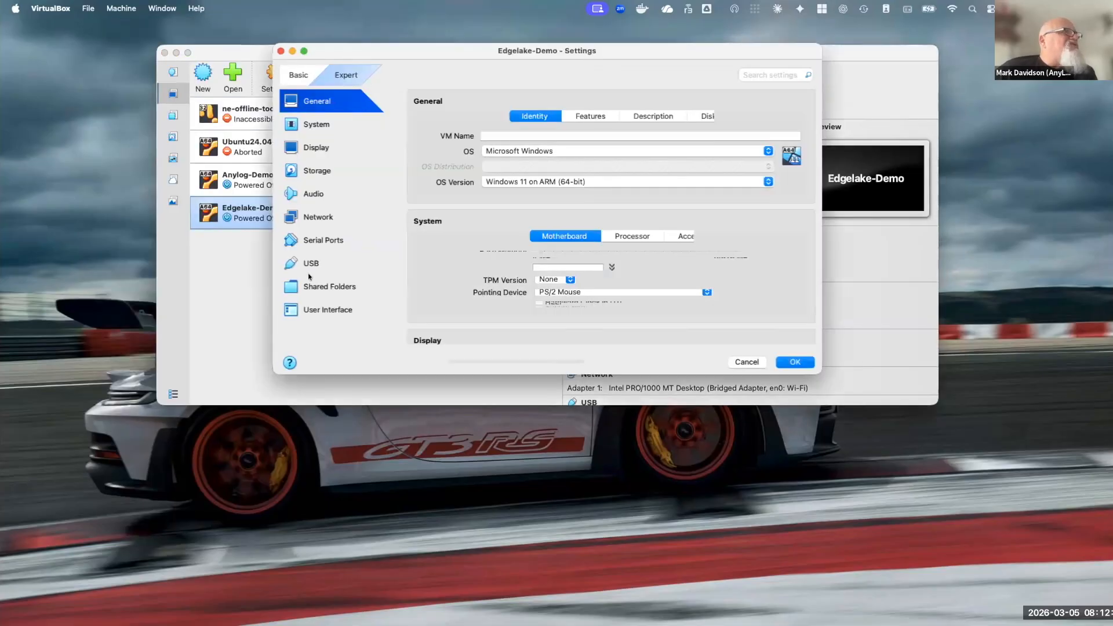
pyautogui.click(313, 233)
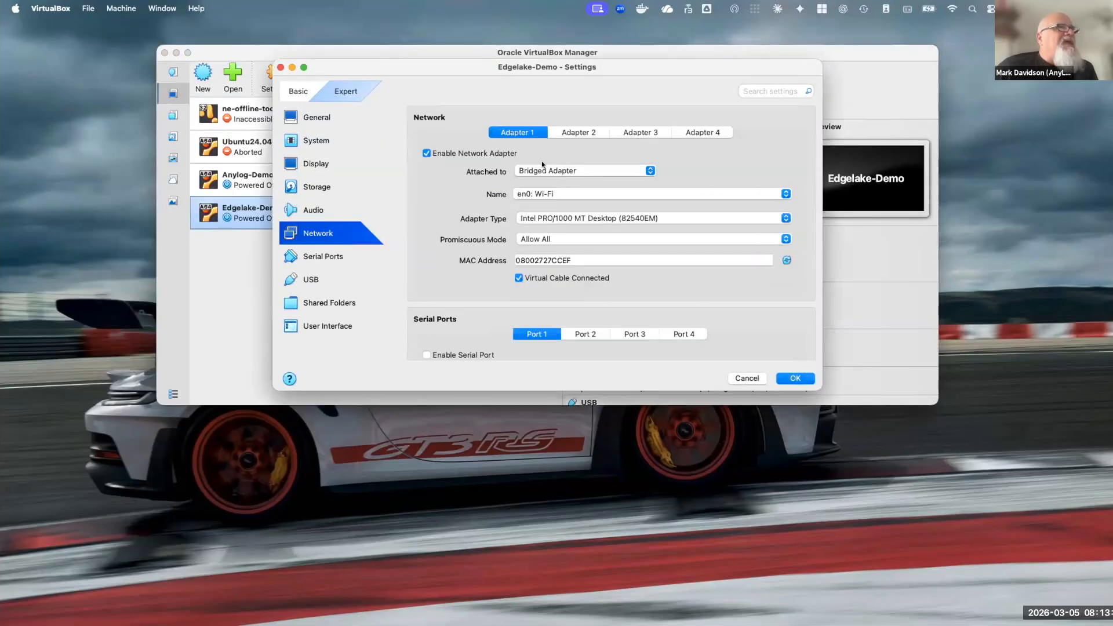
pyautogui.click(560, 170)
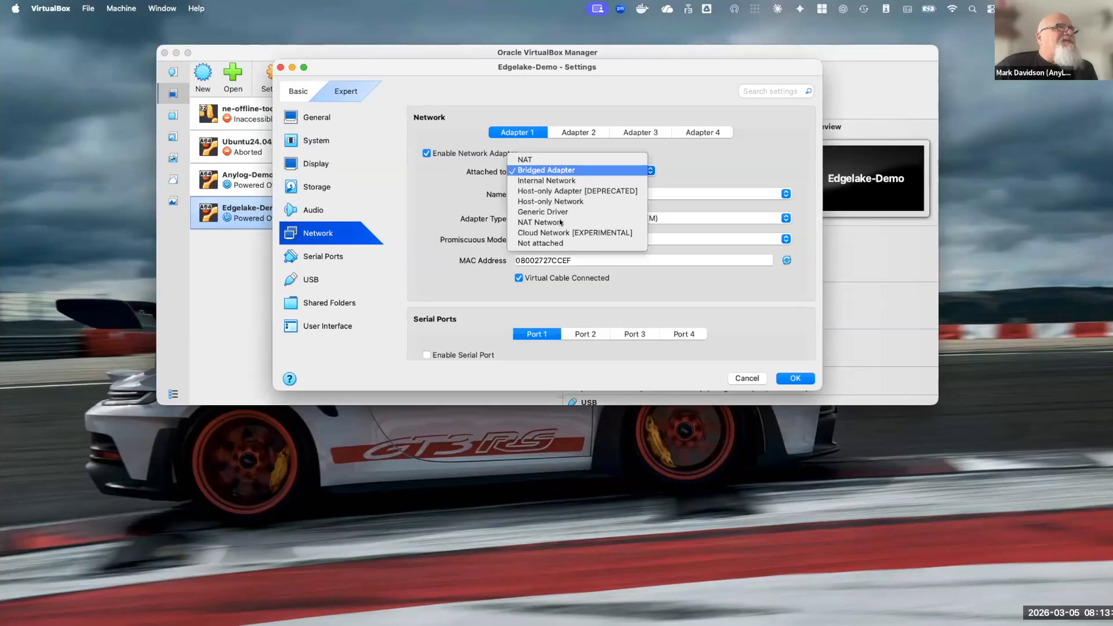
pyautogui.click(561, 170)
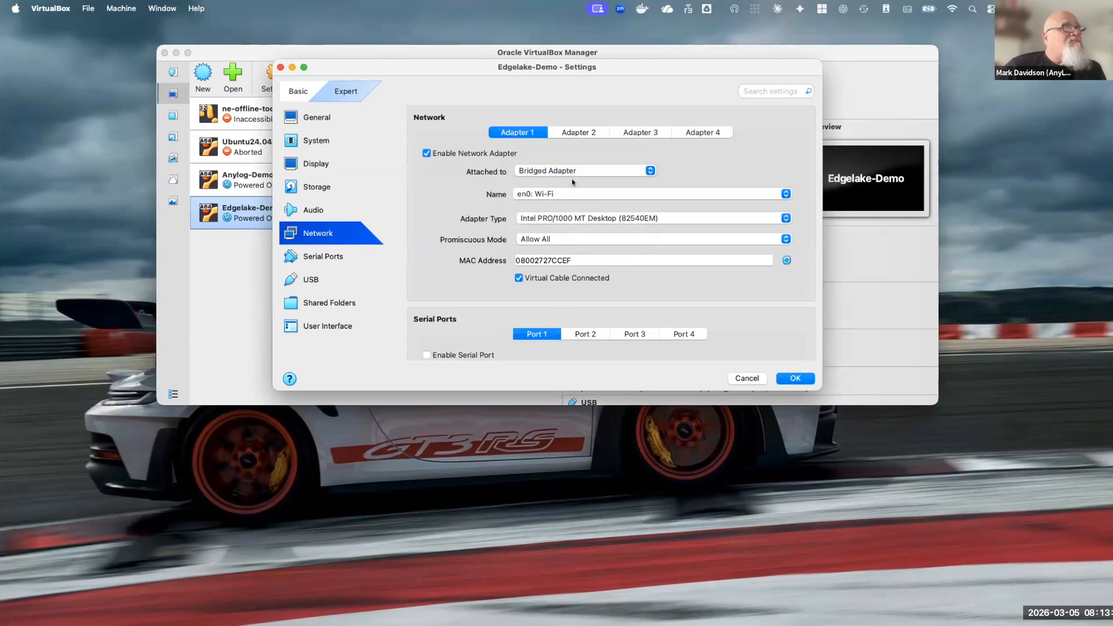
pyautogui.click(744, 379)
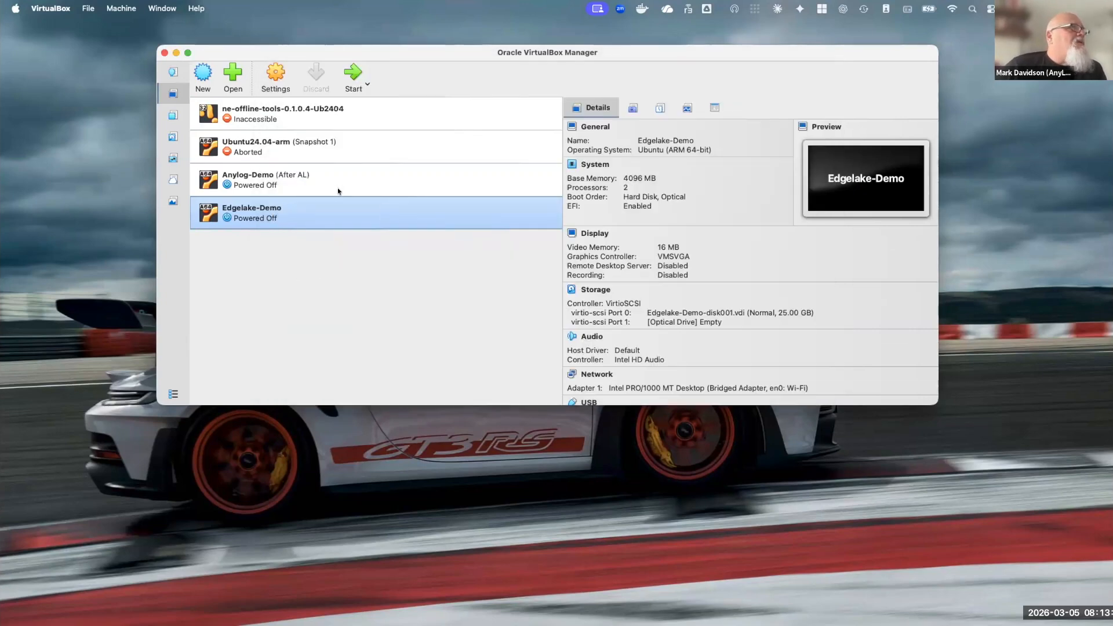
# Start the Edgelake-Demo virtual machine and dismiss the docker update notification on its desktop
pyautogui.click(350, 78)
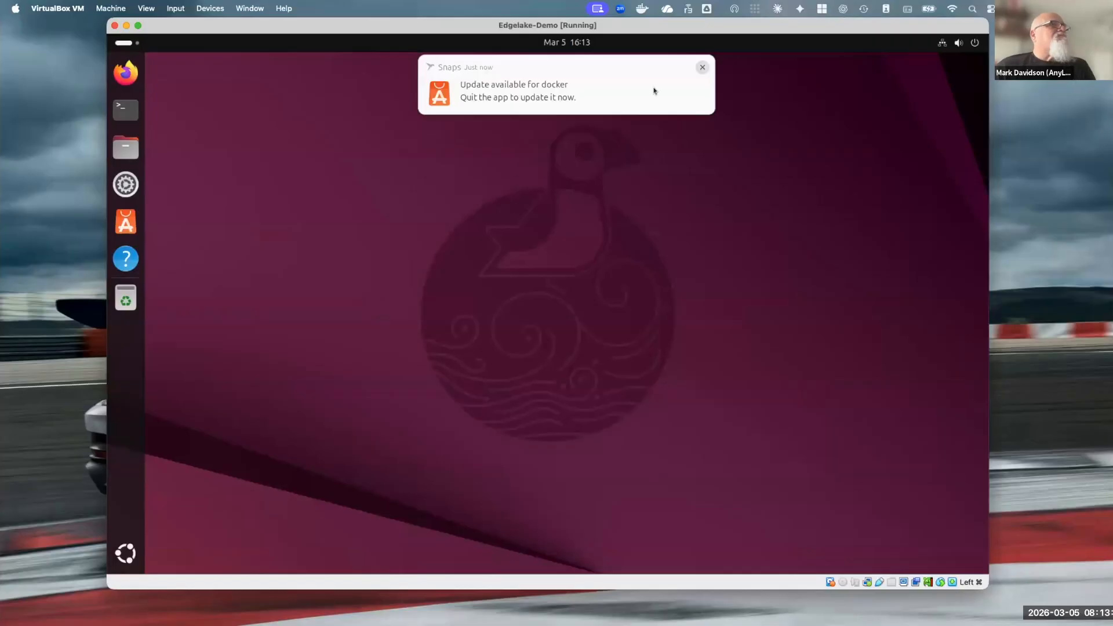
pyautogui.click(702, 69)
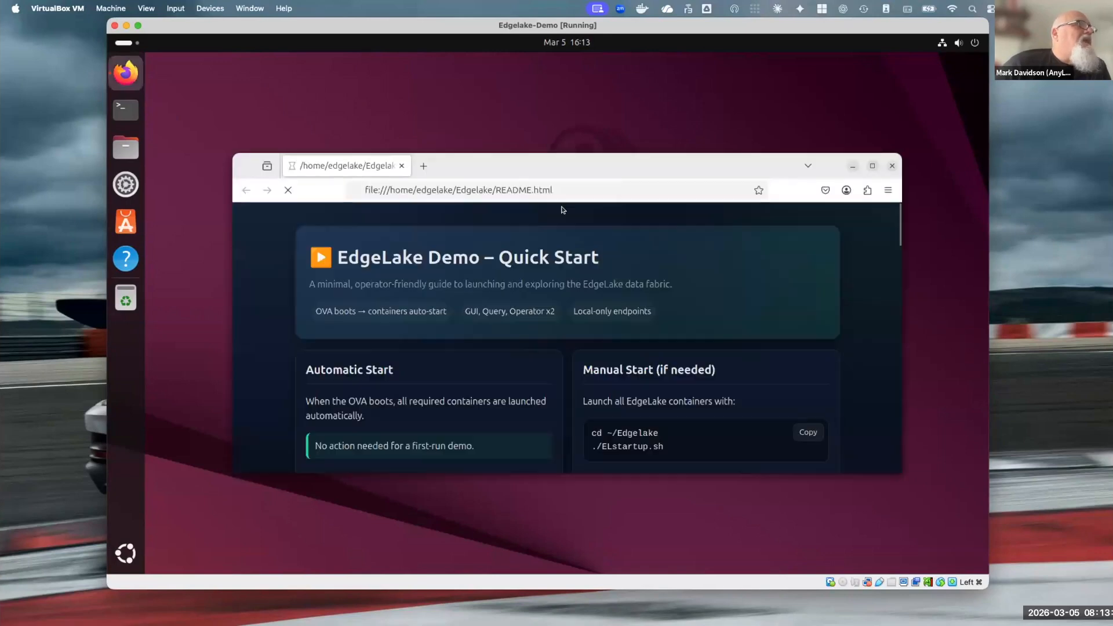
# Move the README browser window up to the desktop's upper edge and extend its height downward
pyautogui.moveTo(592, 150); pyautogui.dragTo(592, 18)
pyautogui.click(570, 338)
pyautogui.moveTo(582, 400); pyautogui.dragTo(572, 67)
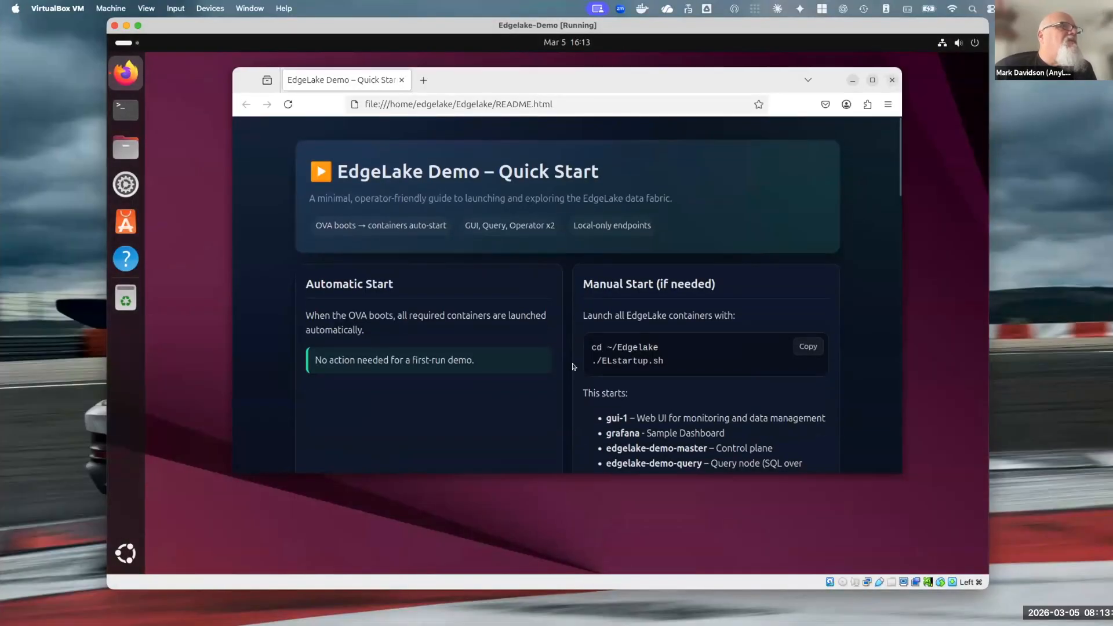
pyautogui.moveTo(576, 473); pyautogui.dragTo(577, 558)
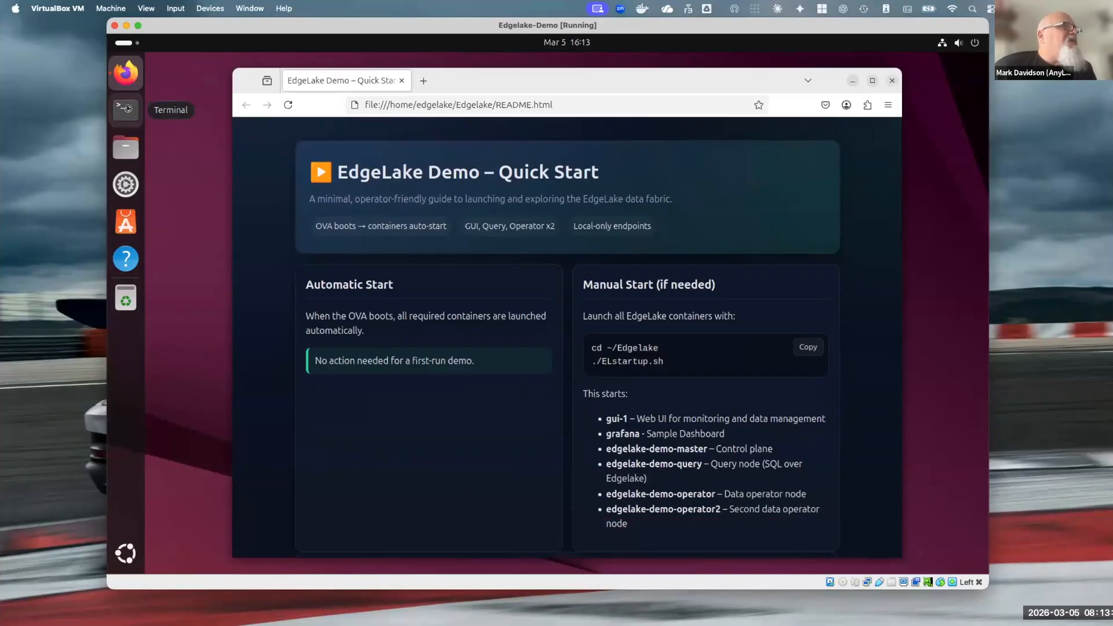
# Open a terminal, shift its window partly clear of the browser, and return to the README page
pyautogui.click(126, 109)
pyautogui.moveTo(397, 172); pyautogui.dragTo(232, 237)
pyautogui.click(670, 377)
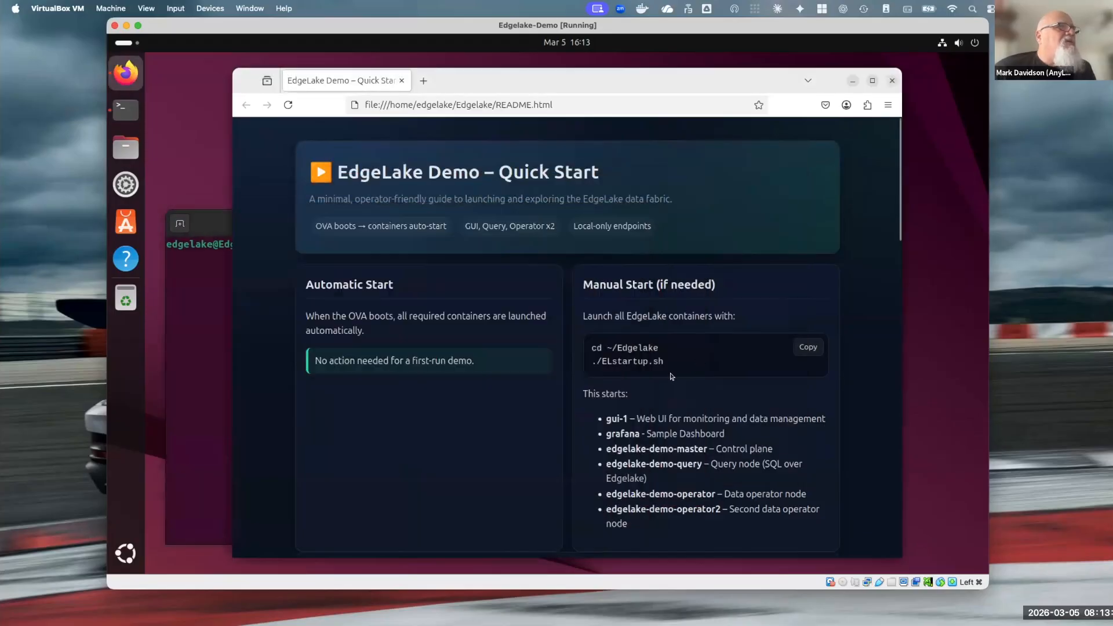
# Copy the README's manual start commands, cd ~/Edgelake and ./ELstartup.sh, and run them in the terminal
pyautogui.tripleClick(609, 348)
pyautogui.rightClick(613, 353)
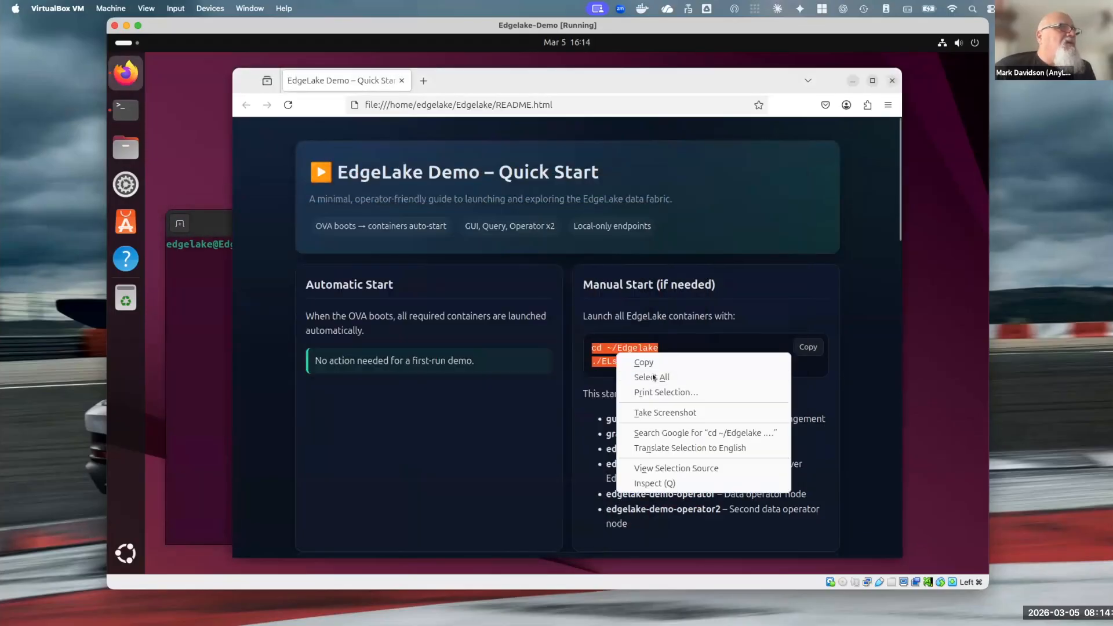
pyautogui.click(655, 365)
pyautogui.click(200, 322)
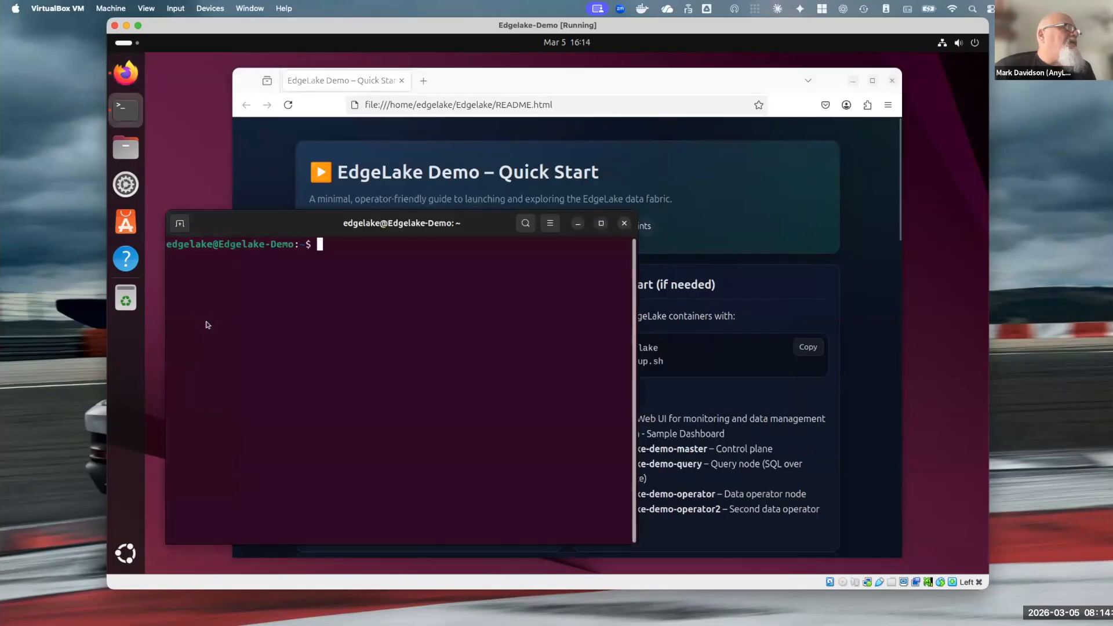
pyautogui.rightClick(207, 323)
pyautogui.click(257, 362)
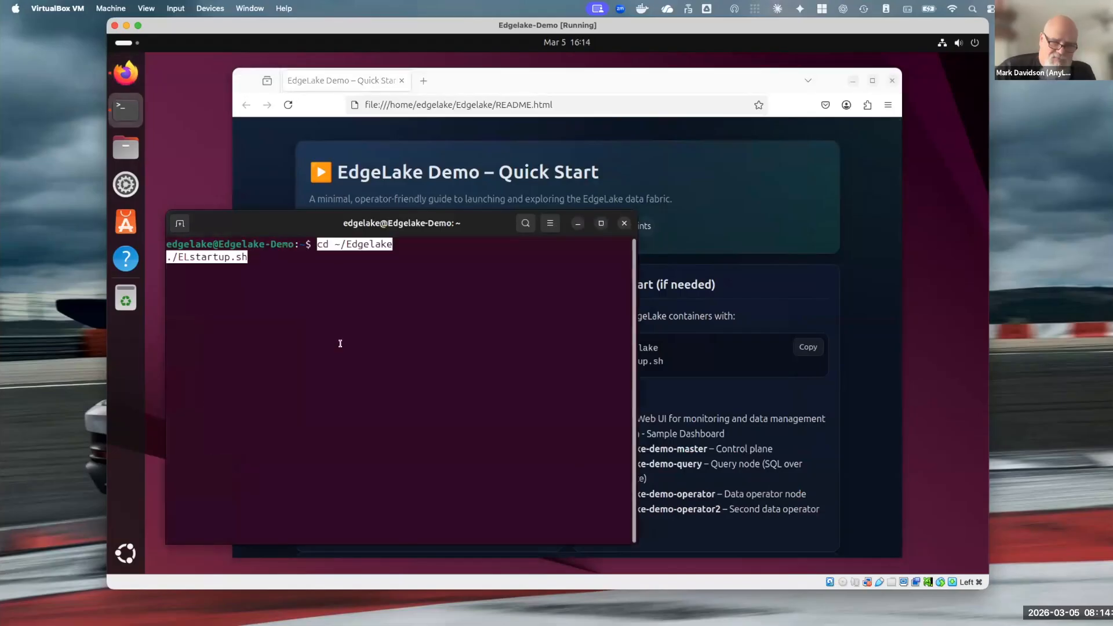
pyautogui.press('Return')
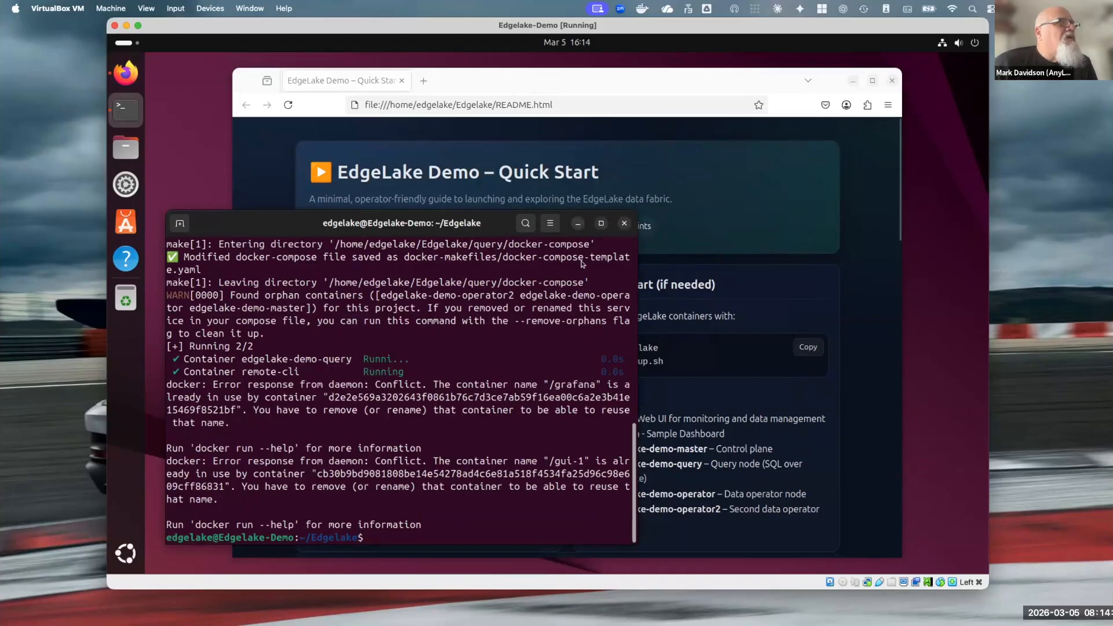
pyautogui.click(746, 359)
pyautogui.scroll(-10, 576, 377)
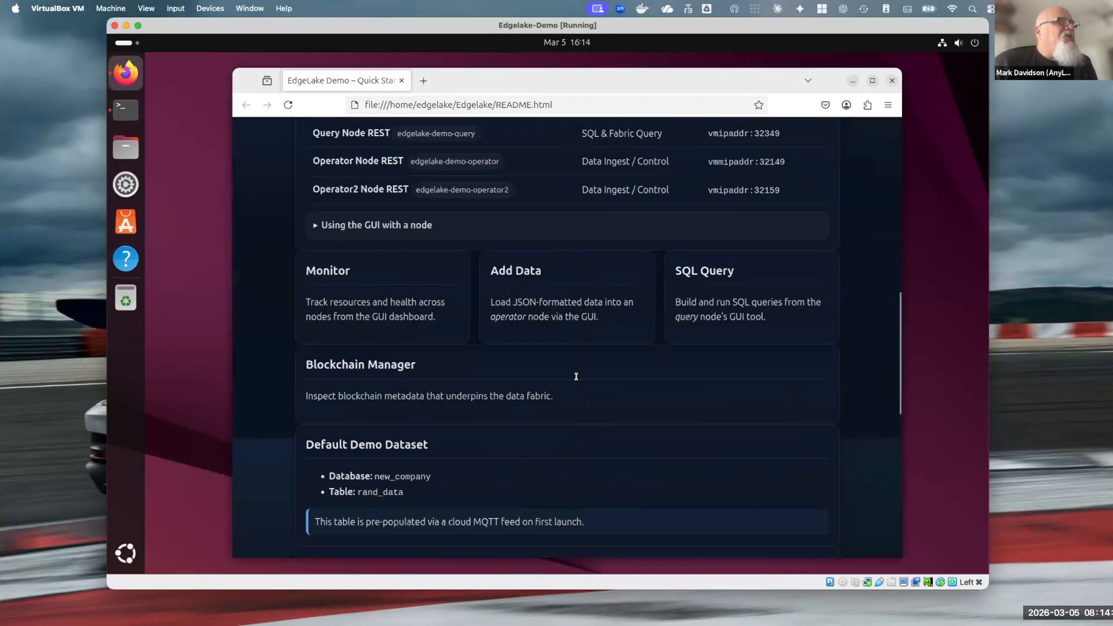
pyautogui.scroll(5, 576, 377)
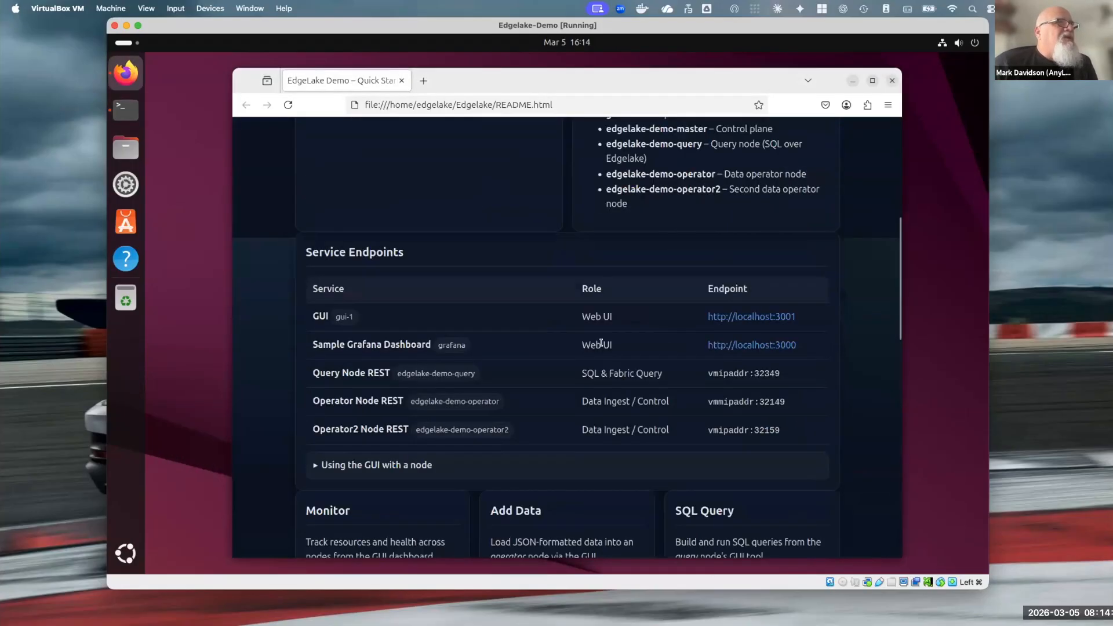
pyautogui.click(749, 322)
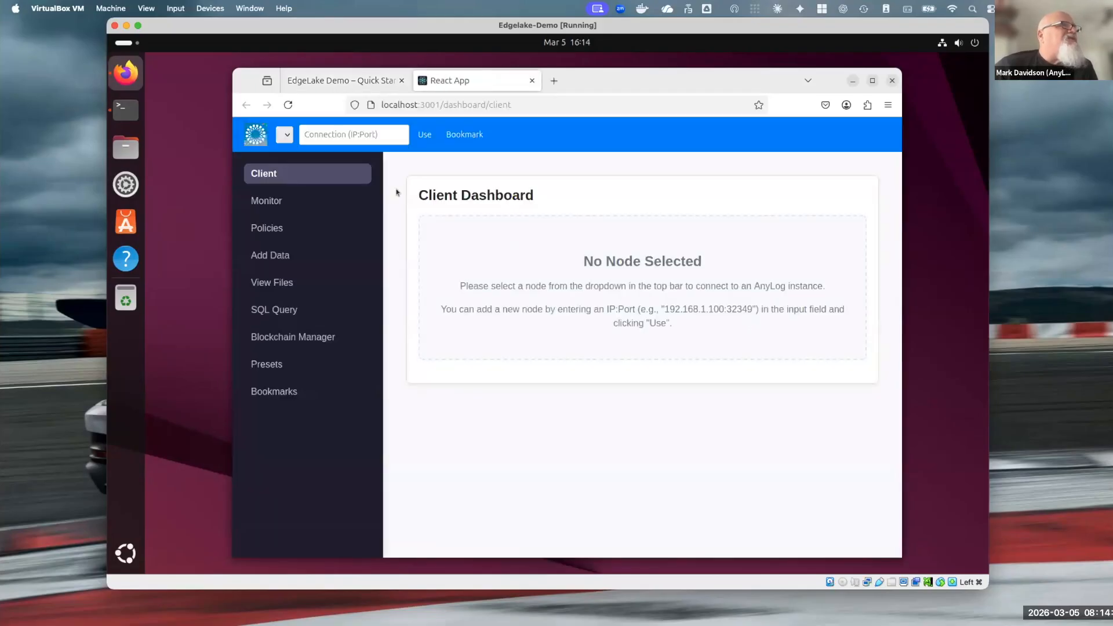
pyautogui.moveTo(572, 76); pyautogui.dragTo(740, 82)
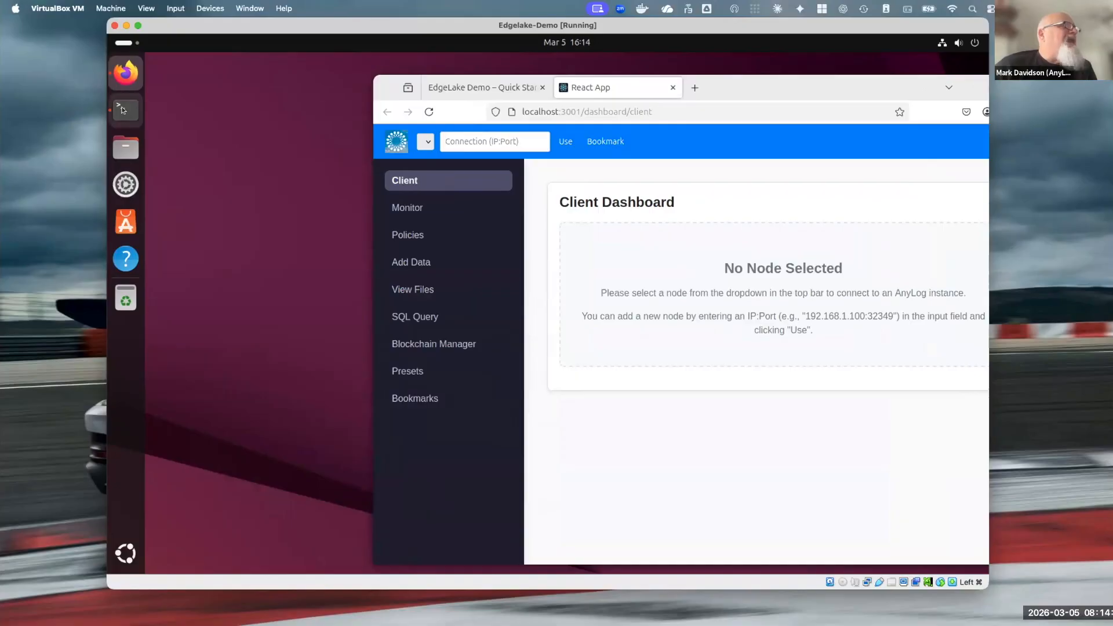
# Run ip addr in the terminal and copy the IPv4 address of the enp0s8 interface
pyautogui.click(125, 110)
pyautogui.write('ip addr')
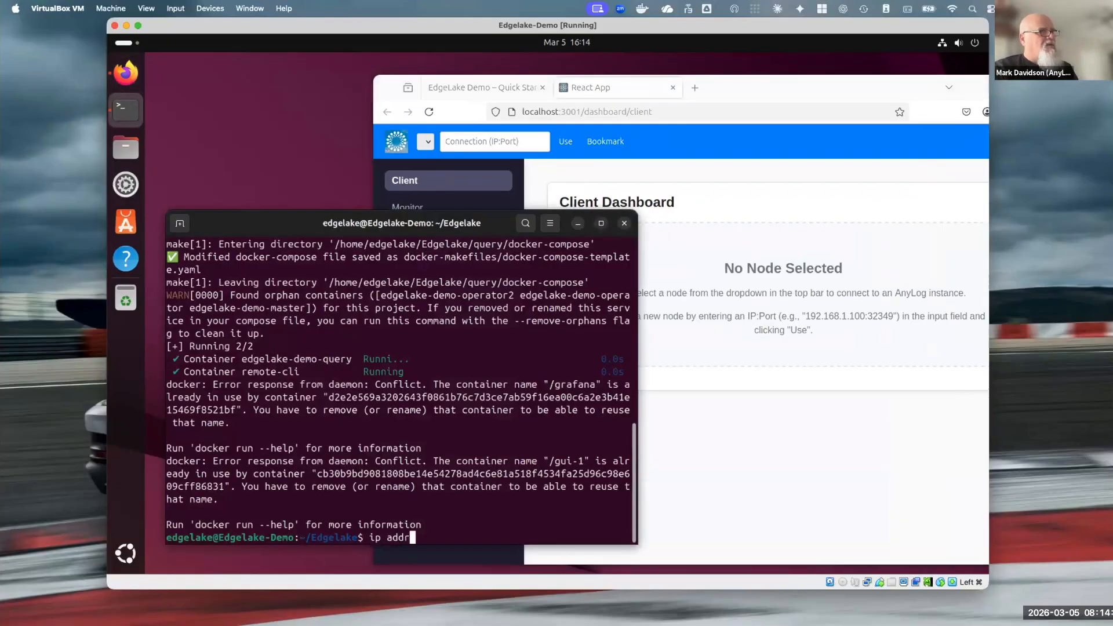
pyautogui.press('Return')
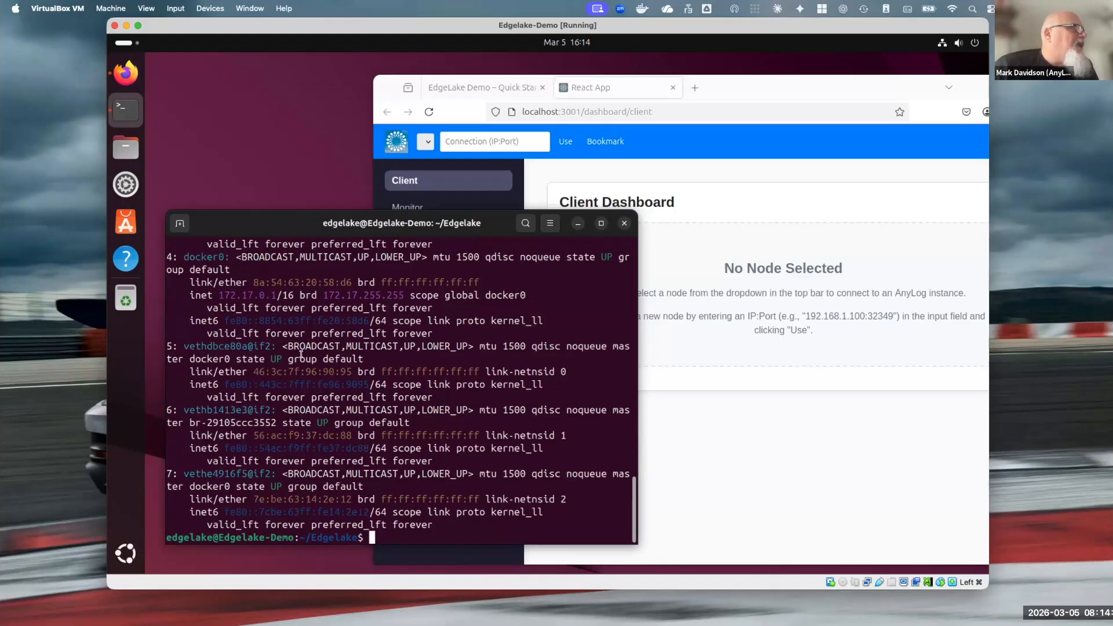
pyautogui.scroll(3, 268, 357)
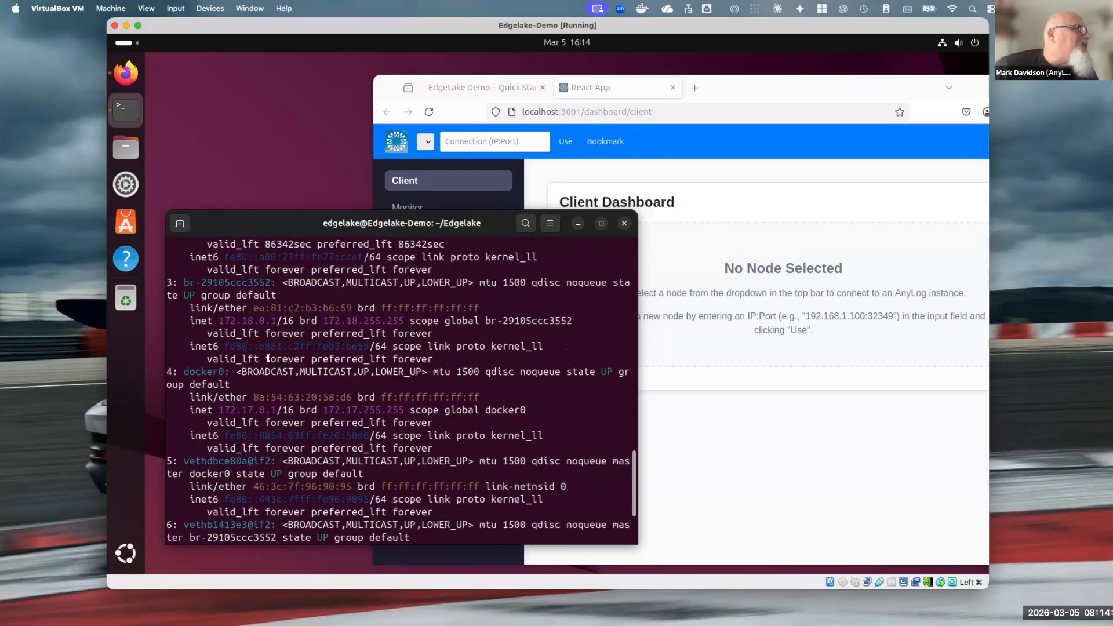
pyautogui.scroll(-3, 267, 348)
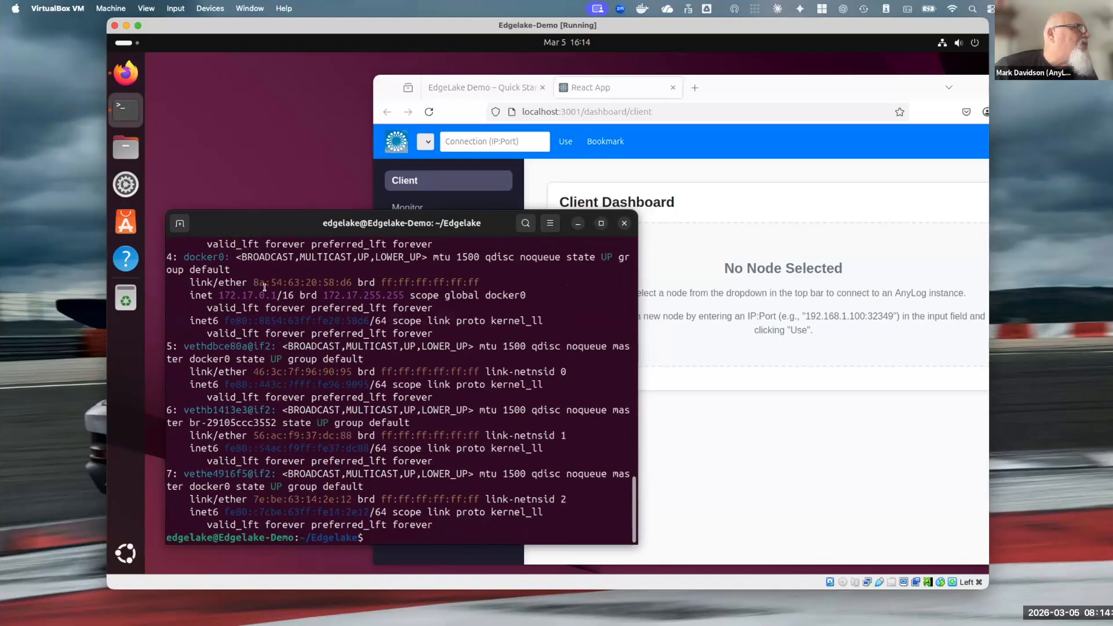
pyautogui.scroll(5, 268, 299)
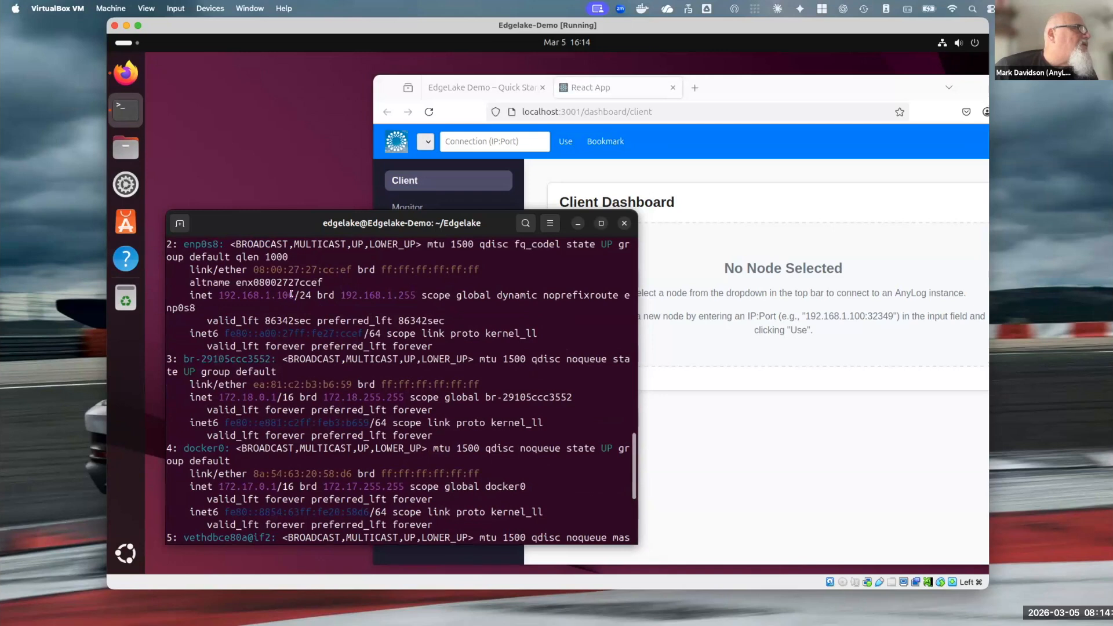
pyautogui.doubleClick(220, 293)
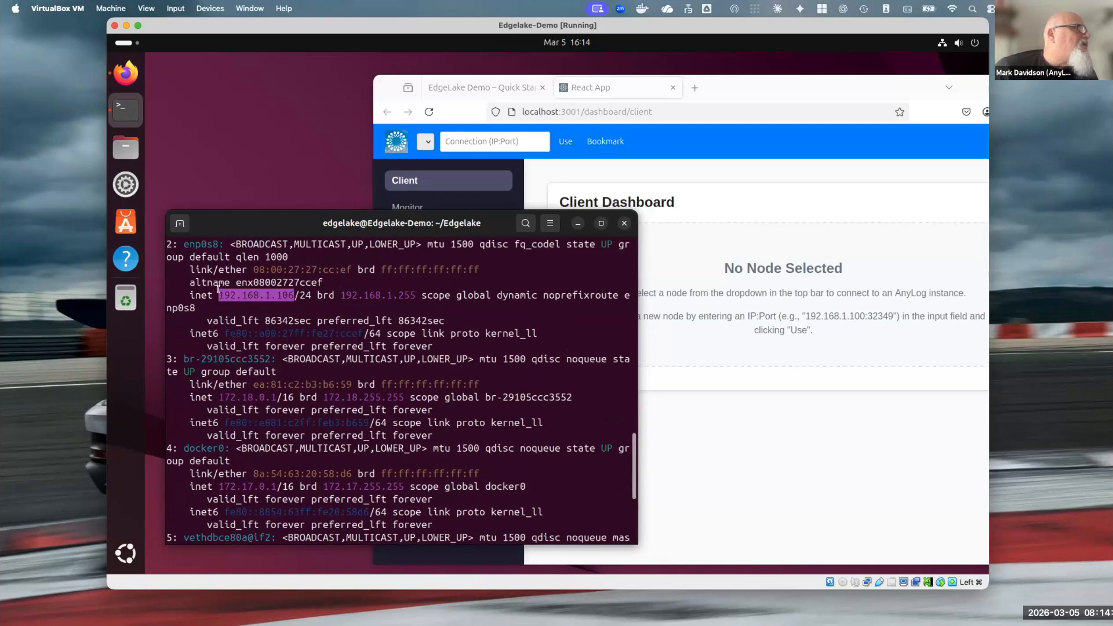
pyautogui.rightClick(242, 289)
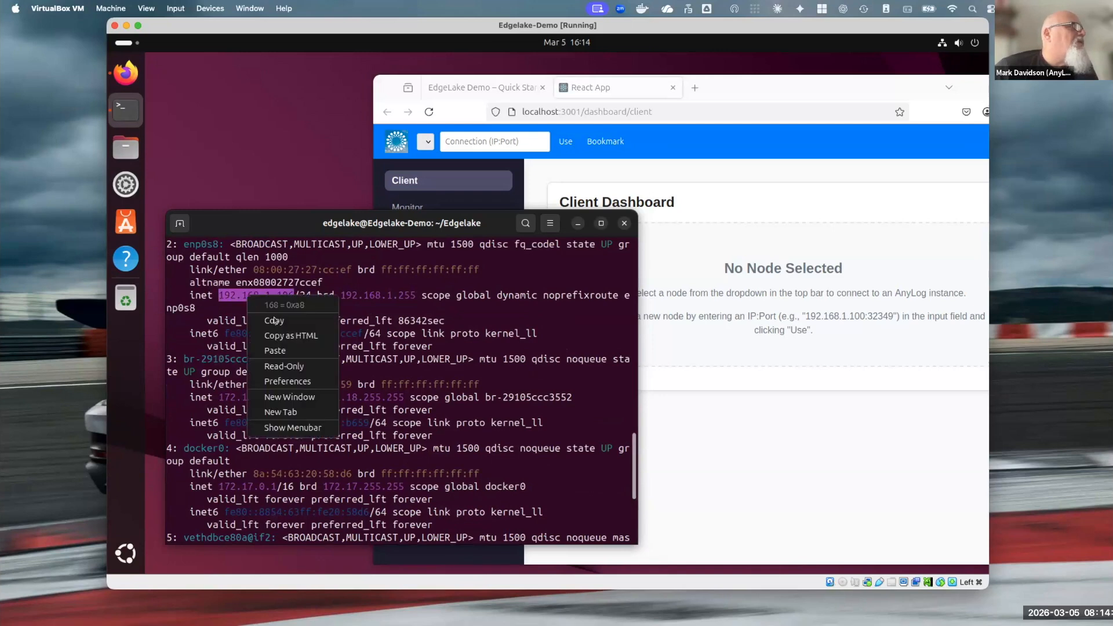
pyautogui.click(267, 319)
# Connect the web GUI to the query node at 192.168.1.106:32349 with the copied IP address and bookmark it
pyautogui.click(582, 211)
pyautogui.click(492, 141)
pyautogui.rightClick(468, 142)
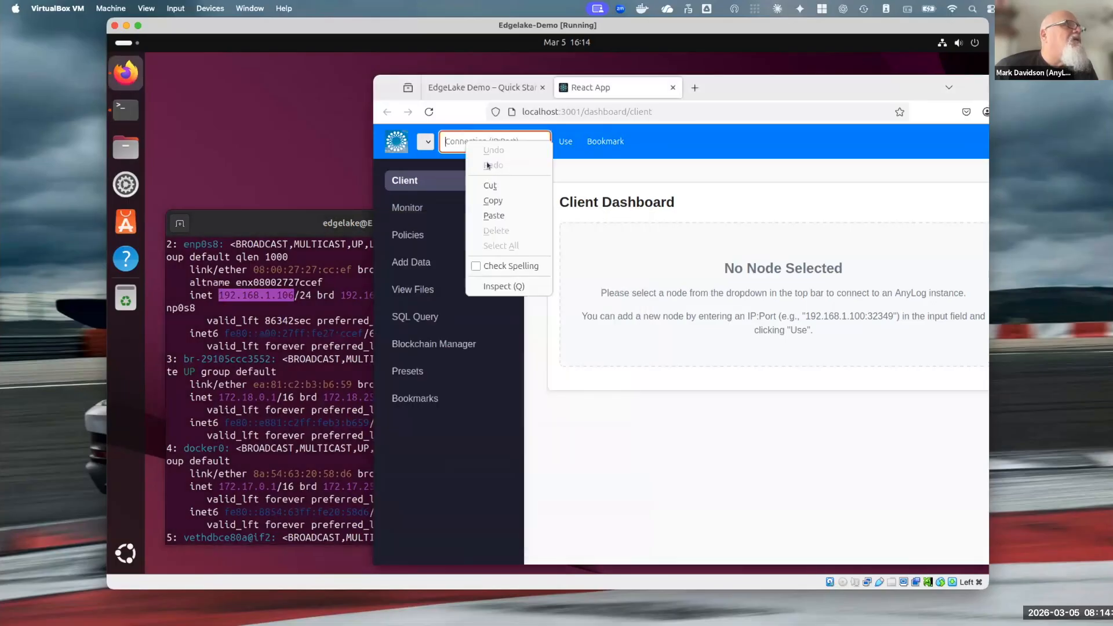
pyautogui.click(493, 215)
pyautogui.write(':32349')
pyautogui.click(566, 141)
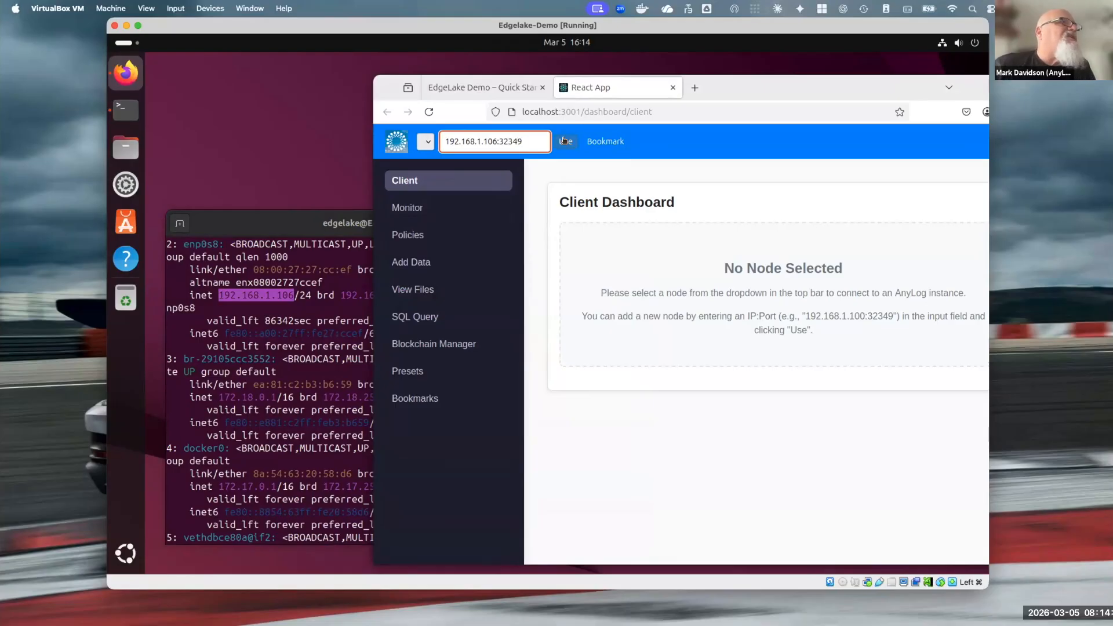
pyautogui.click(686, 143)
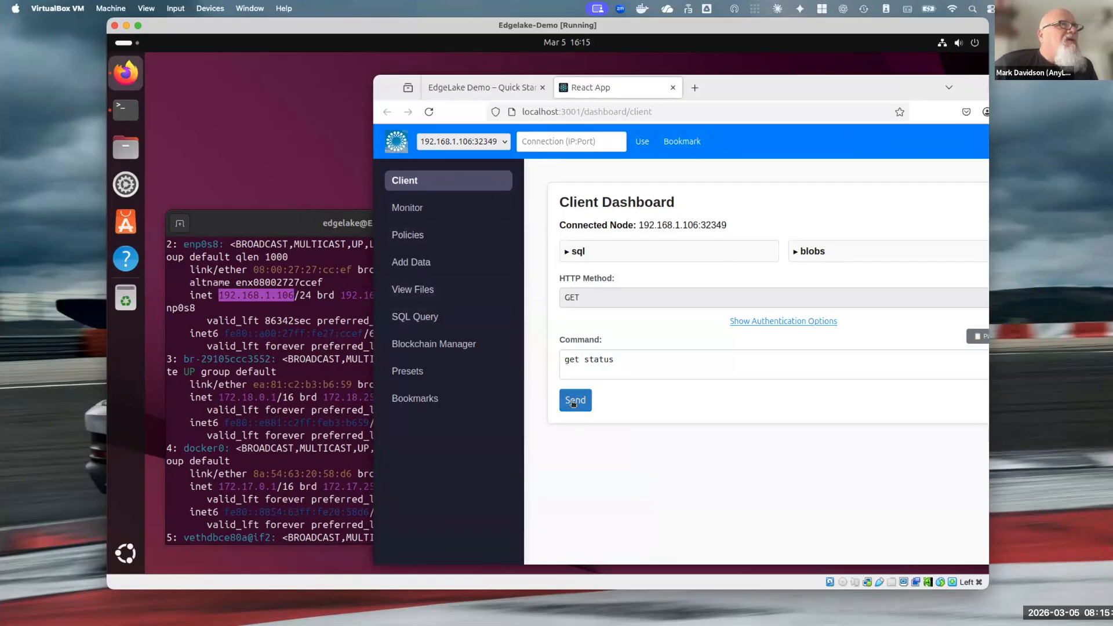
# Move the browser window fully into view and send the commands get status and test network to the connected node
pyautogui.moveTo(730, 82); pyautogui.dragTo(572, 69)
pyautogui.click(416, 387)
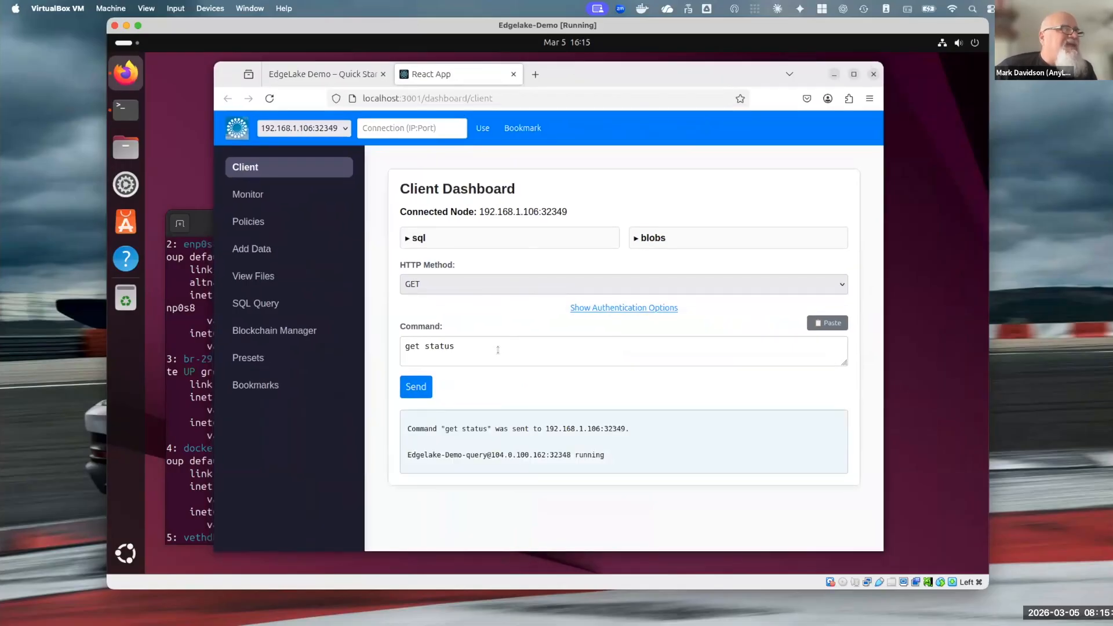
pyautogui.tripleClick(442, 345)
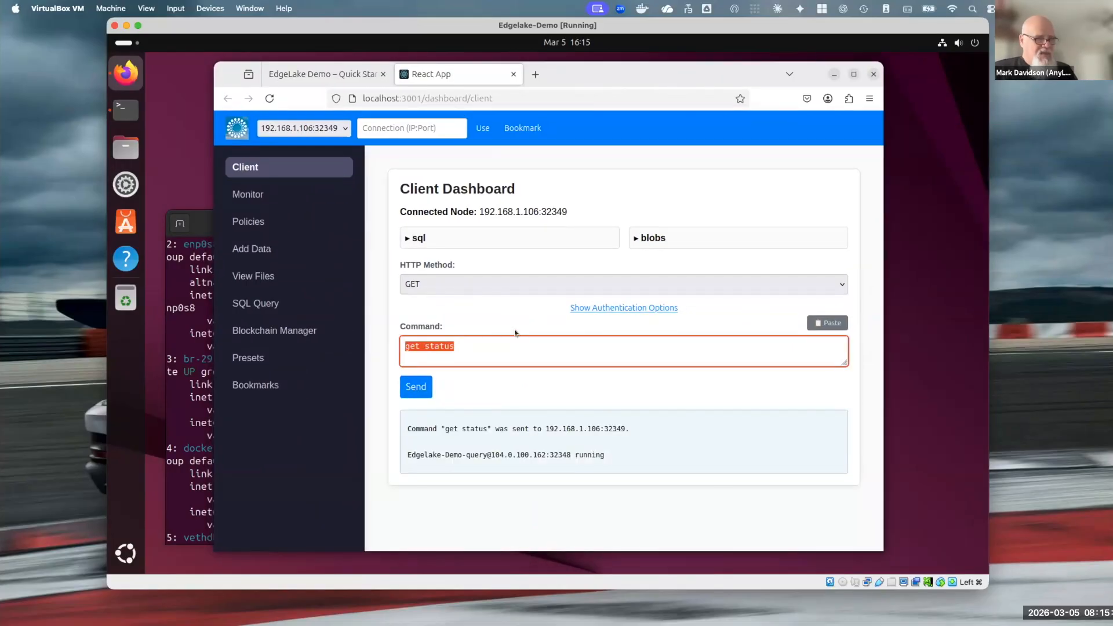
pyautogui.write('te')
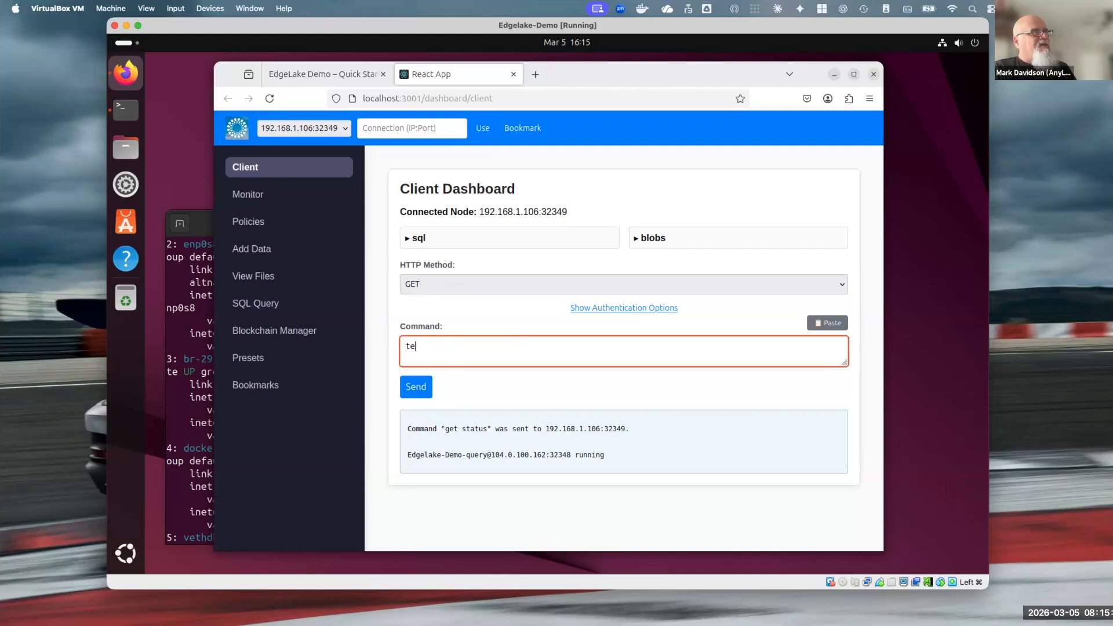
pyautogui.write('st nettwork')
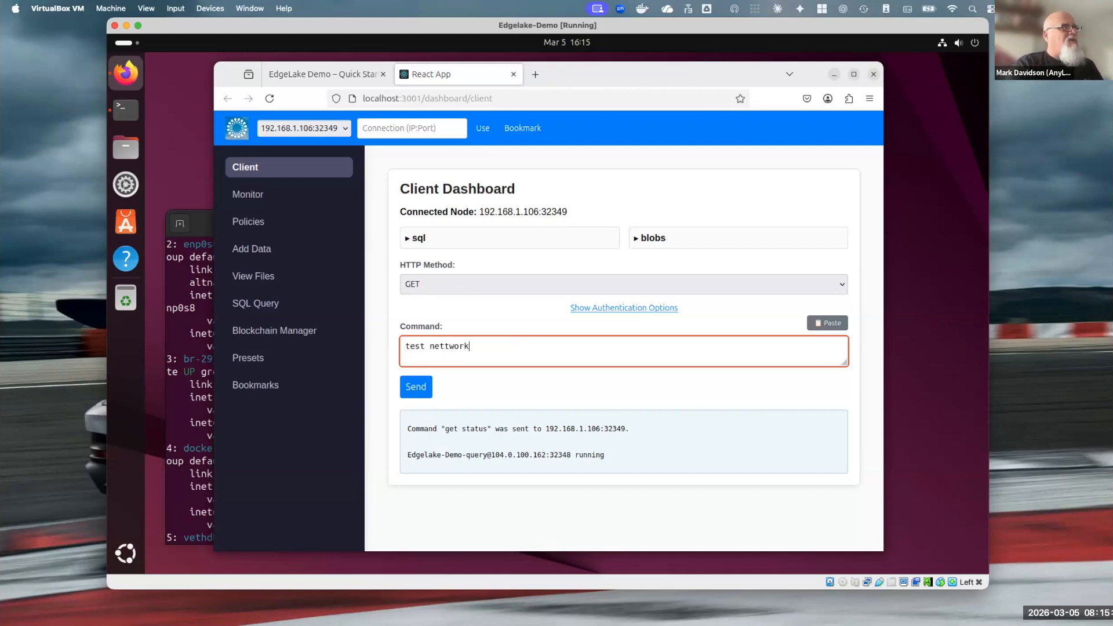
pyautogui.press('BackSpace')
pyautogui.press('BackSpace')
pyautogui.press('BackSpace')
pyautogui.press('BackSpace')
pyautogui.press('BackSpace')
pyautogui.write('work')
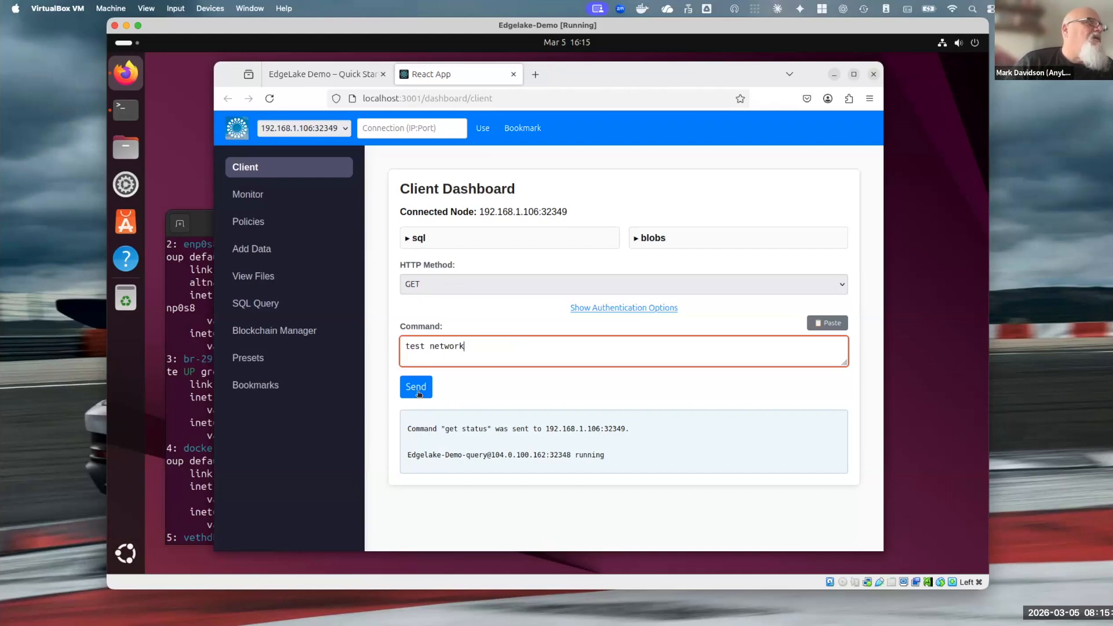
pyautogui.click(419, 393)
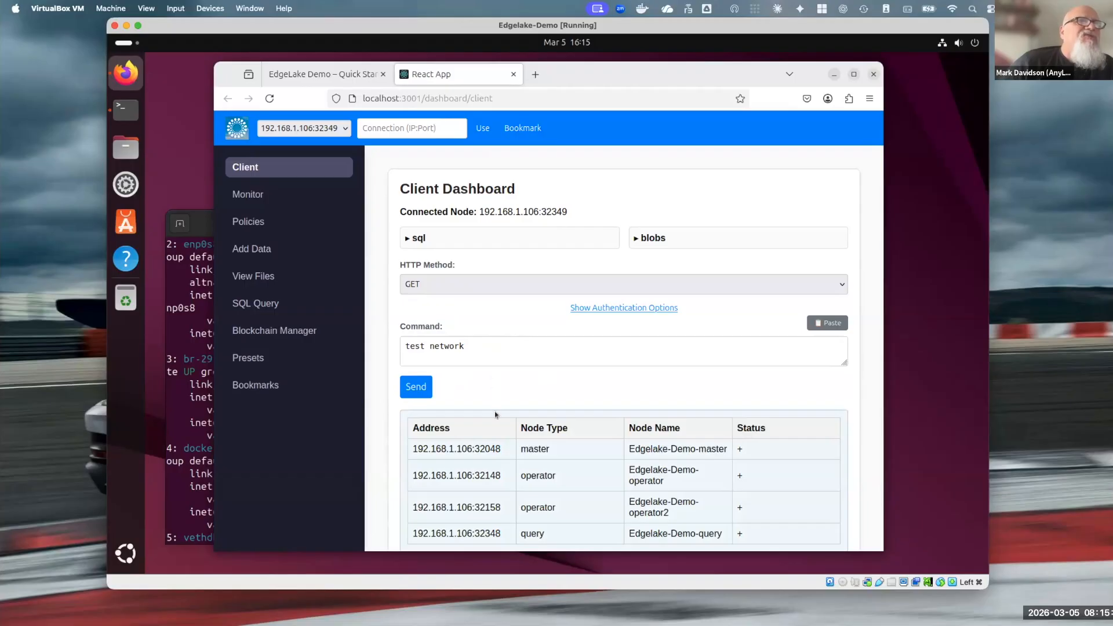
pyautogui.scroll(-1, 497, 415)
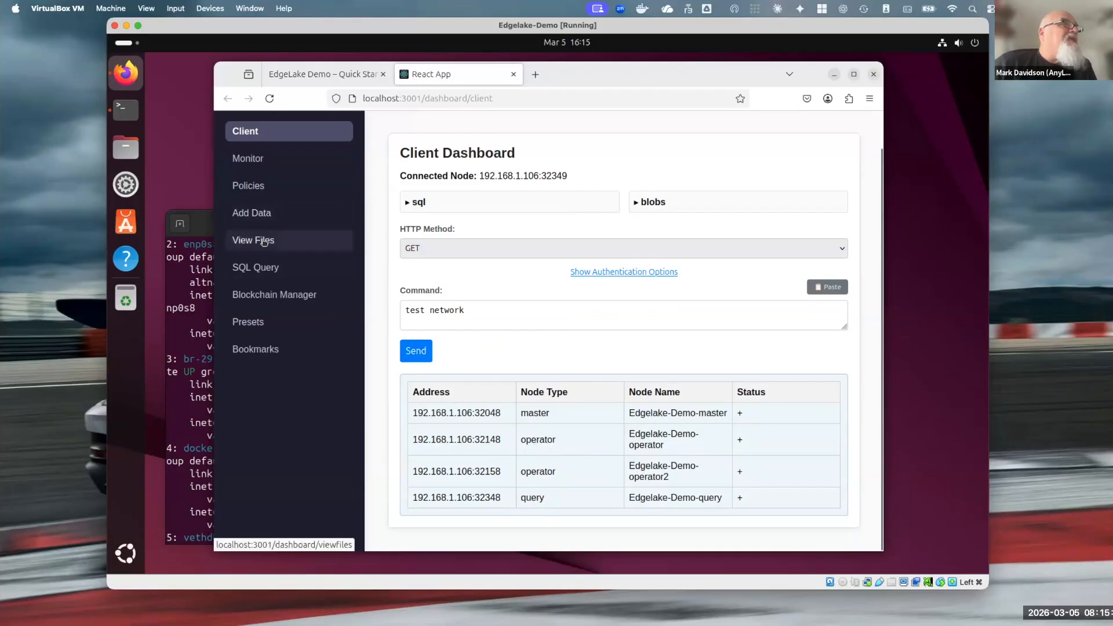
# Open the SQL query generator and choose the new_company database and the rand_data table
pyautogui.click(267, 268)
pyautogui.click(460, 234)
pyautogui.click(430, 263)
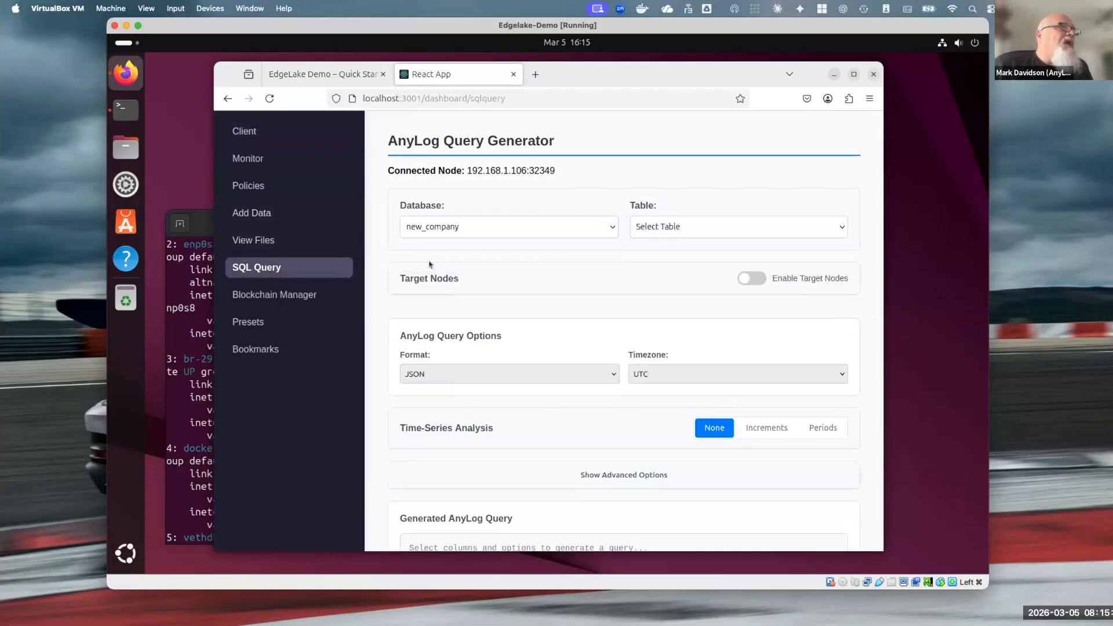
pyautogui.click(685, 224)
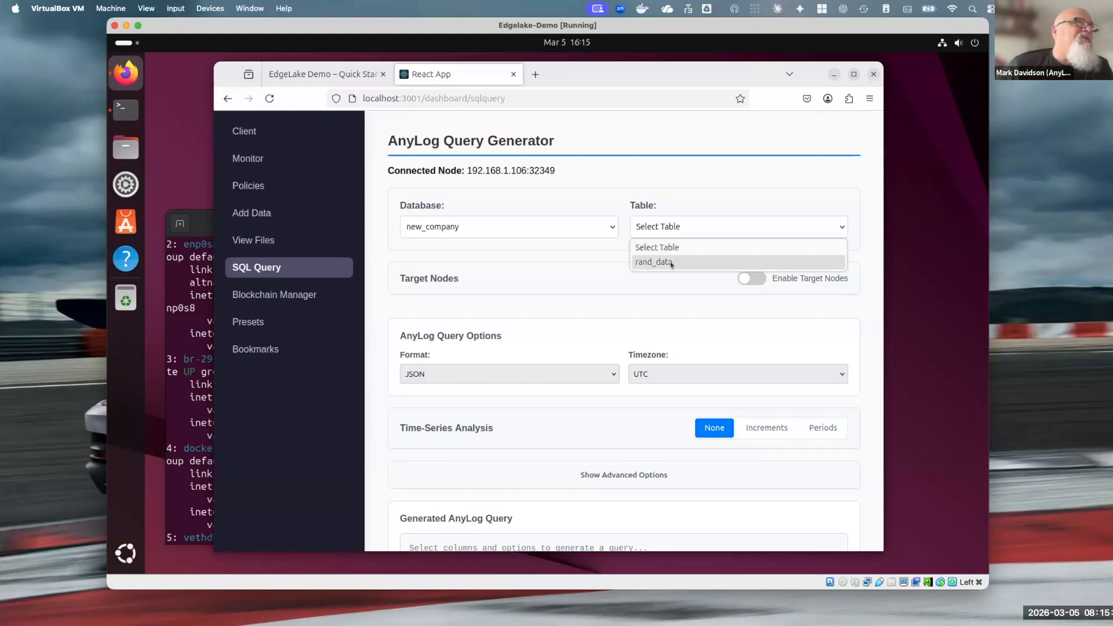
pyautogui.click(654, 262)
# Include all columns of rand_data in the query and set its output format to Table
pyautogui.scroll(-5, 481, 249)
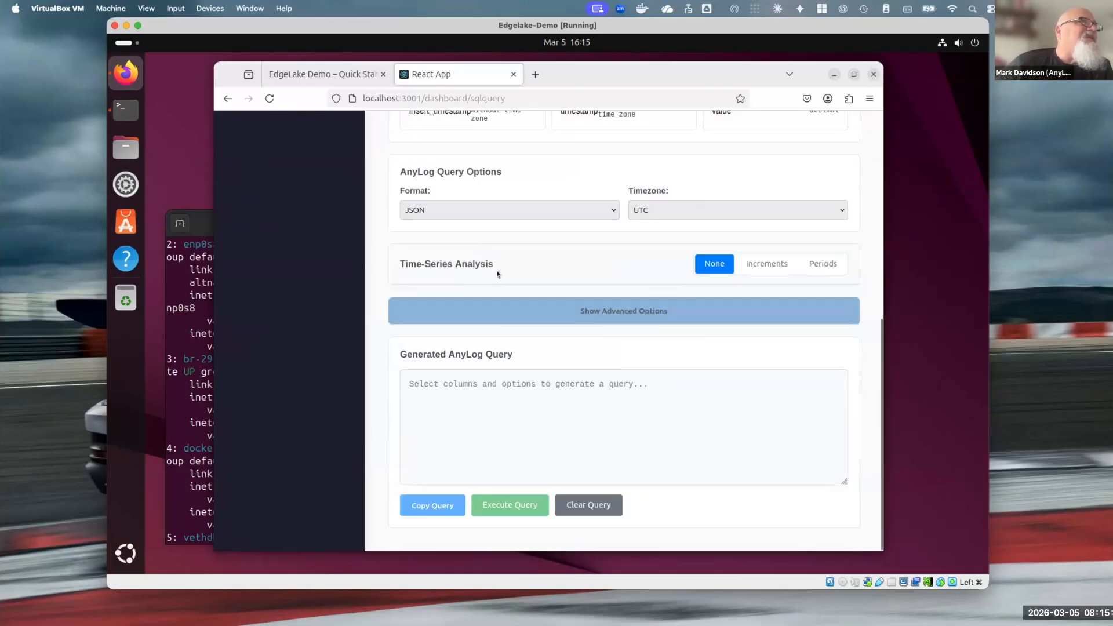
pyautogui.scroll(5, 435, 371)
pyautogui.click(415, 383)
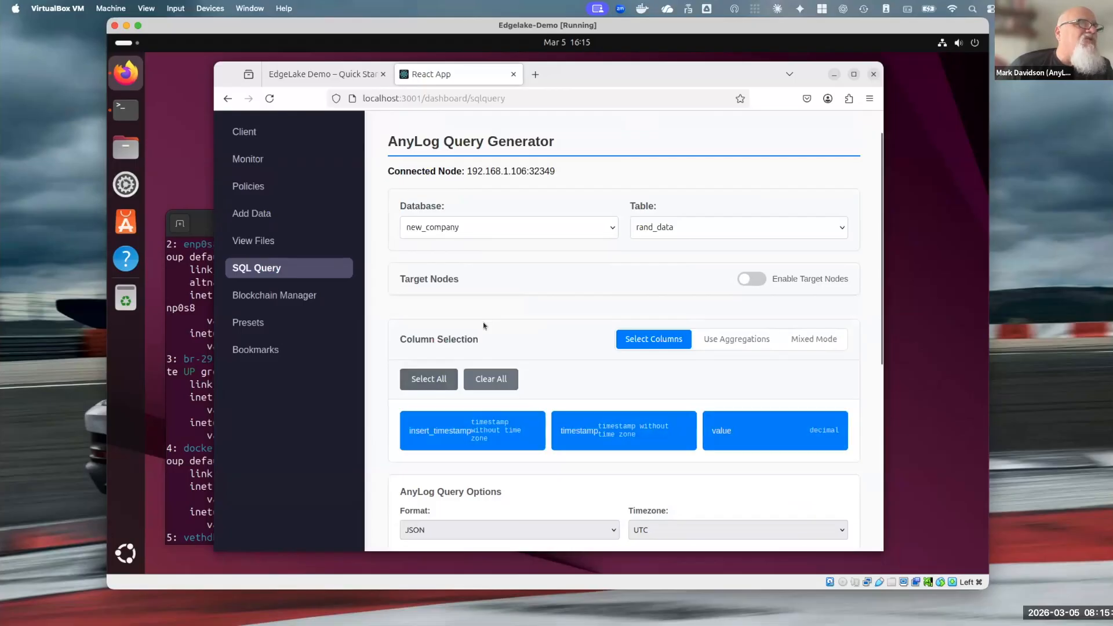
pyautogui.scroll(-4, 722, 190)
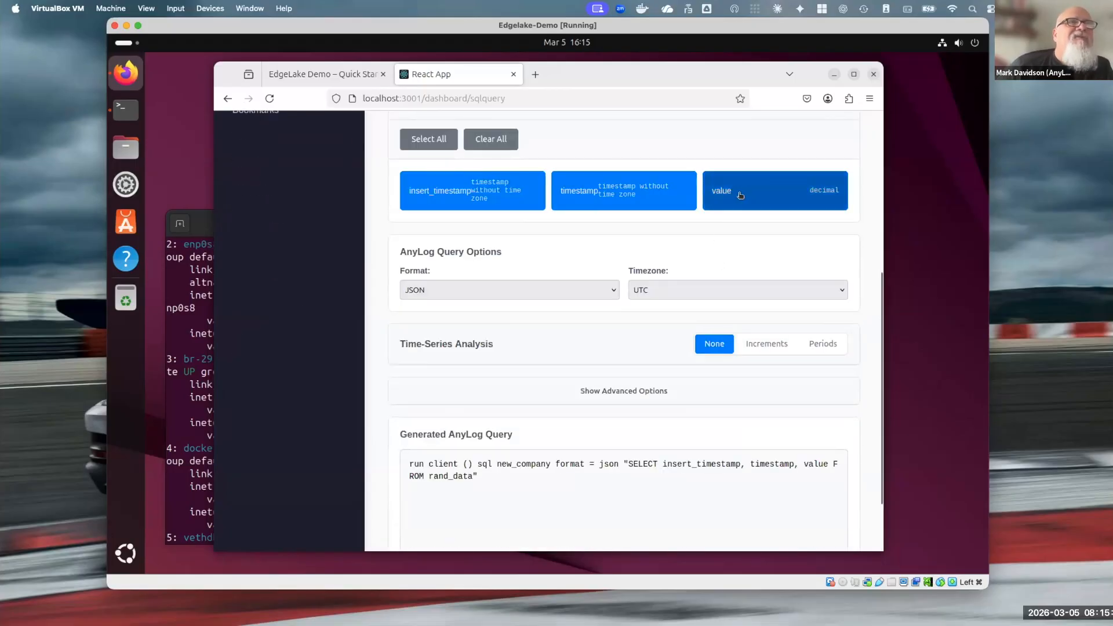
pyautogui.click(525, 290)
pyautogui.click(476, 322)
# Execute the generated AnyLog query that selects insert_timestamp, timestamp and value from rand_data
pyautogui.scroll(-2, 499, 381)
pyautogui.click(497, 508)
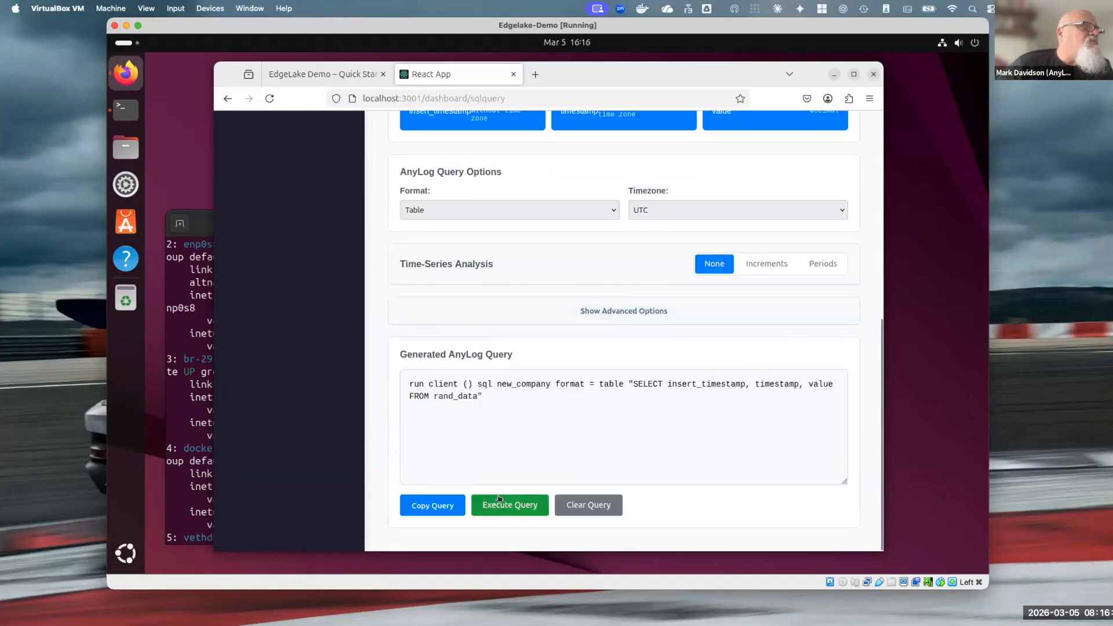
pyautogui.moveTo(488, 399); pyautogui.dragTo(373, 378)
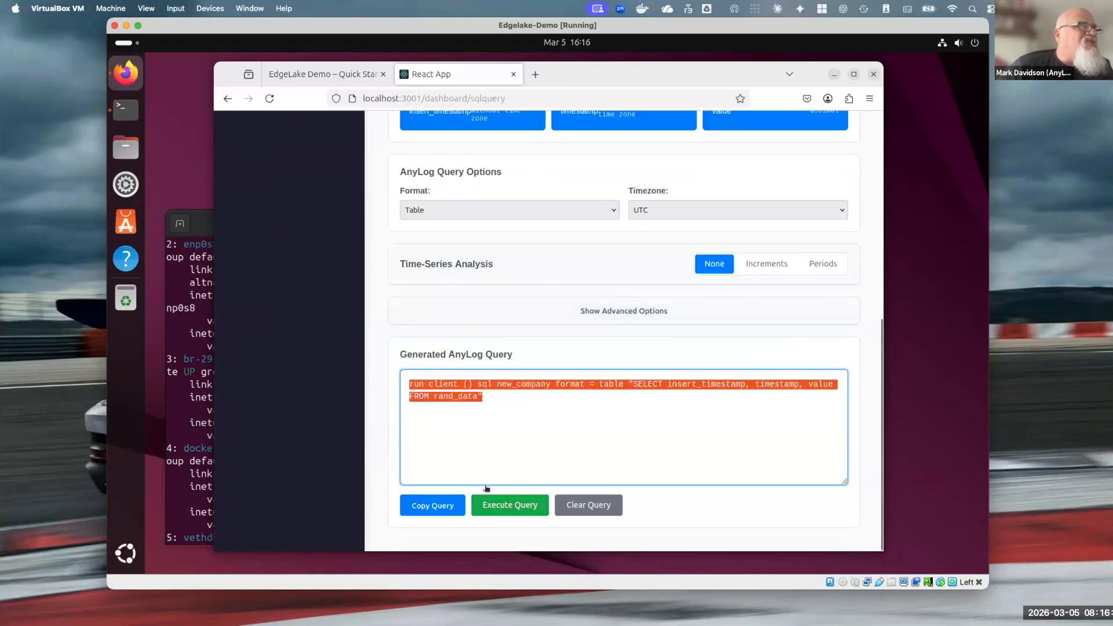
pyautogui.click(507, 506)
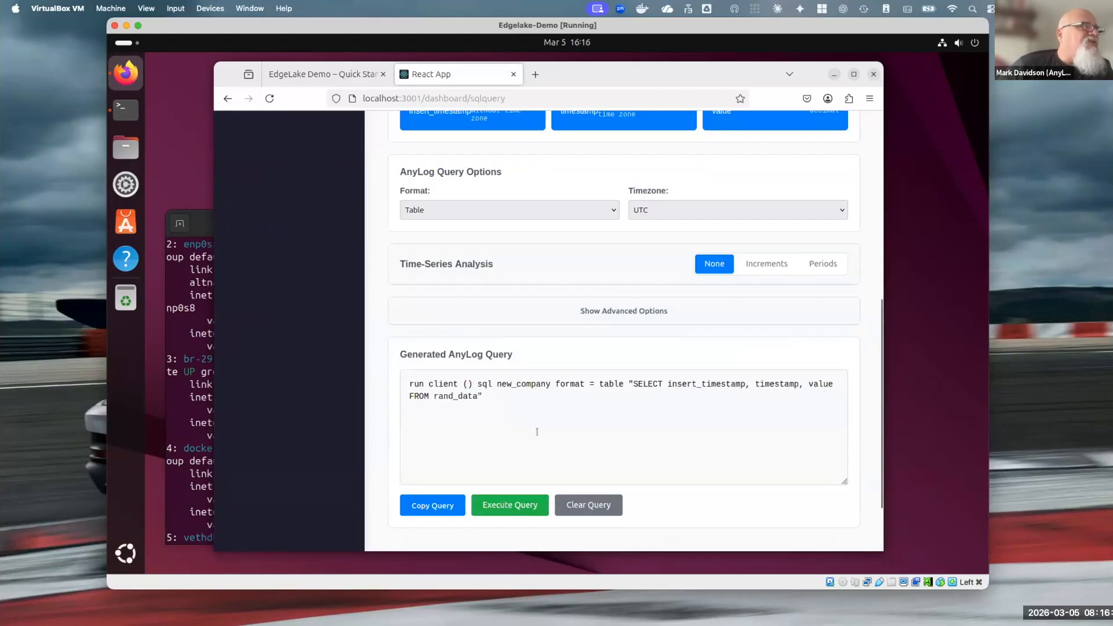
pyautogui.scroll(6, 536, 432)
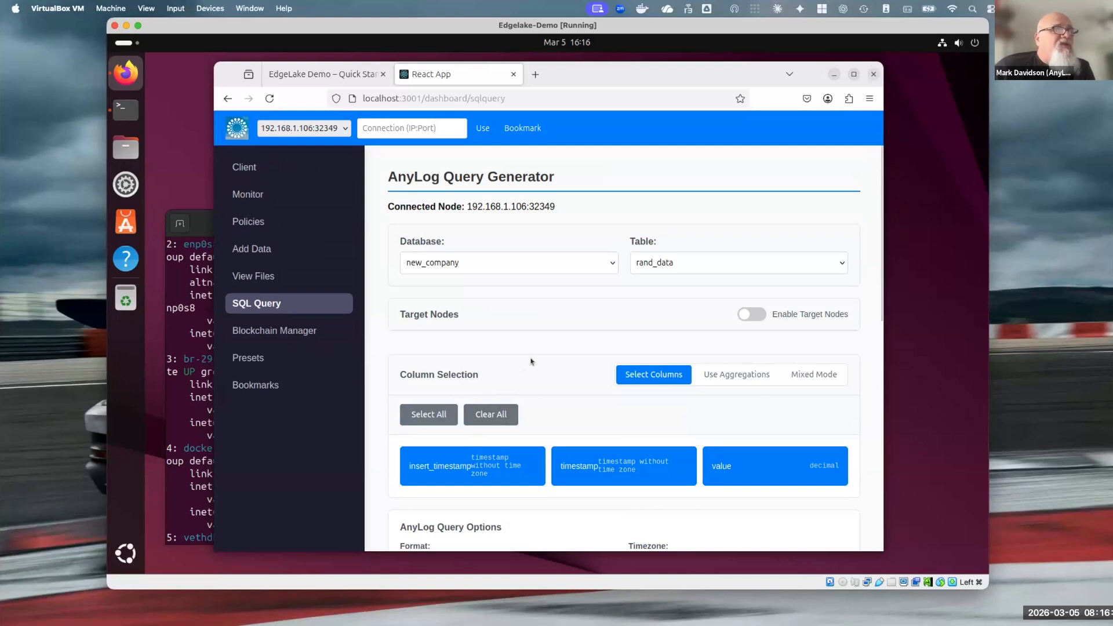
pyautogui.scroll(-1, 636, 324)
pyautogui.click(176, 297)
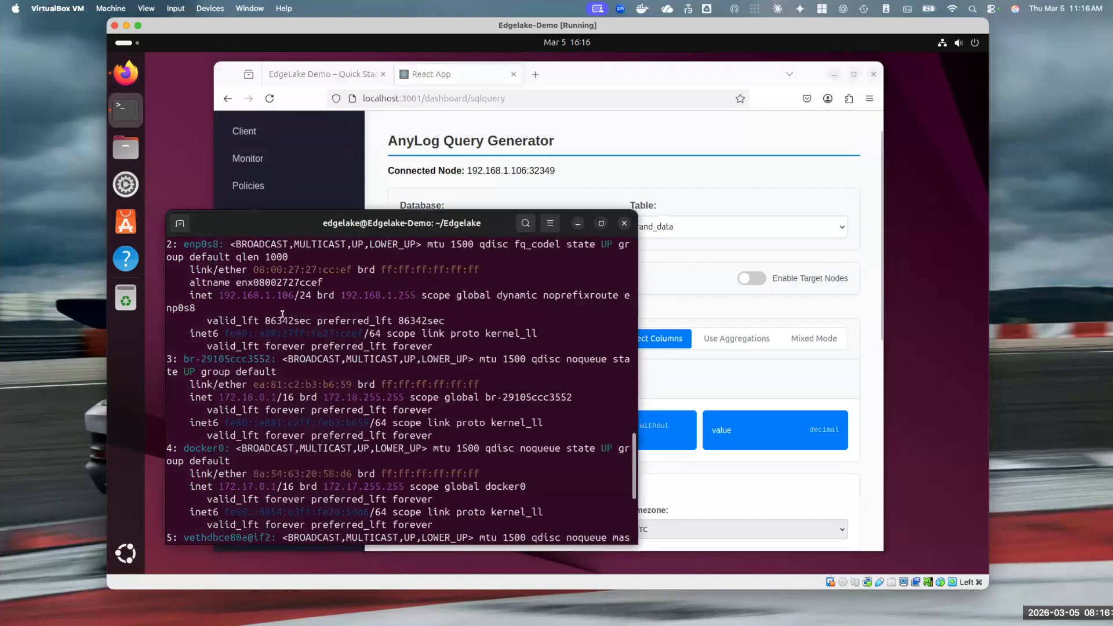
pyautogui.click(683, 189)
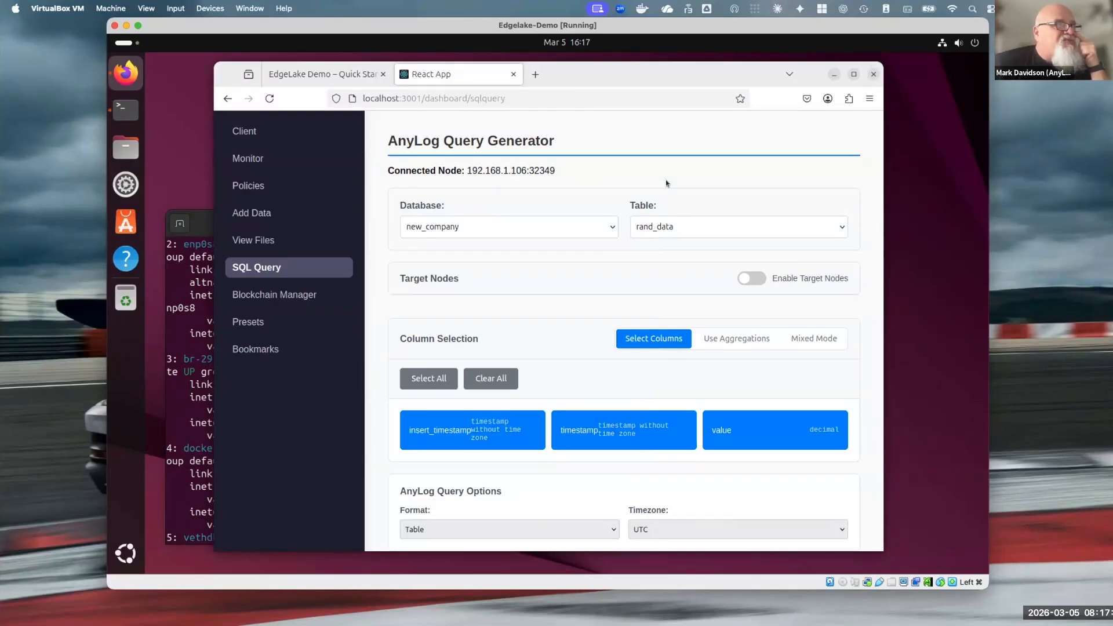
pyautogui.click(322, 74)
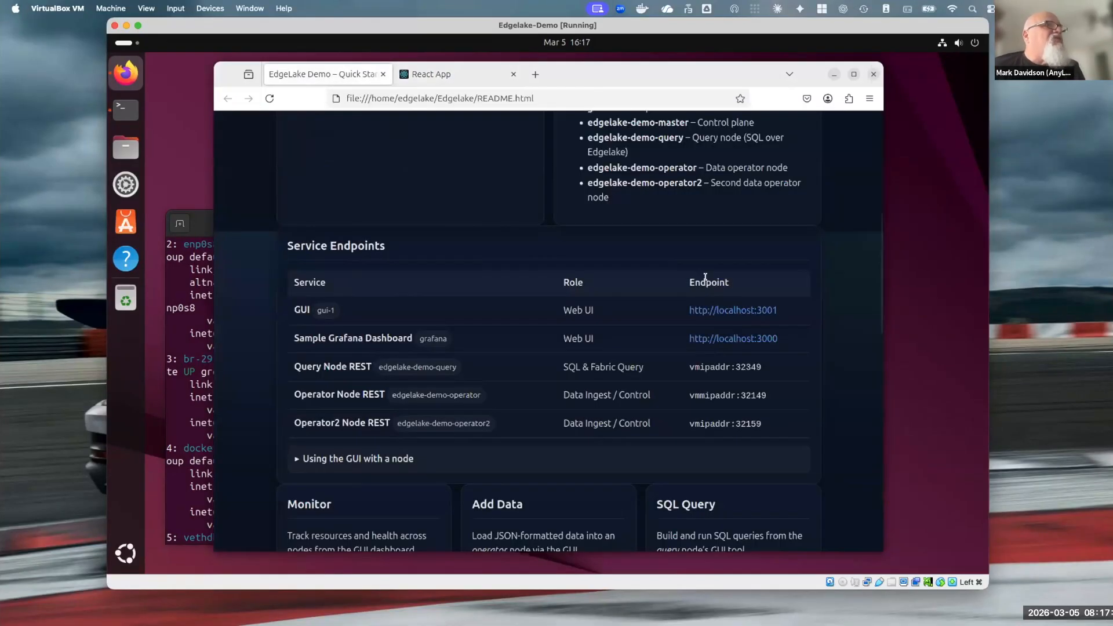
pyautogui.click(729, 340)
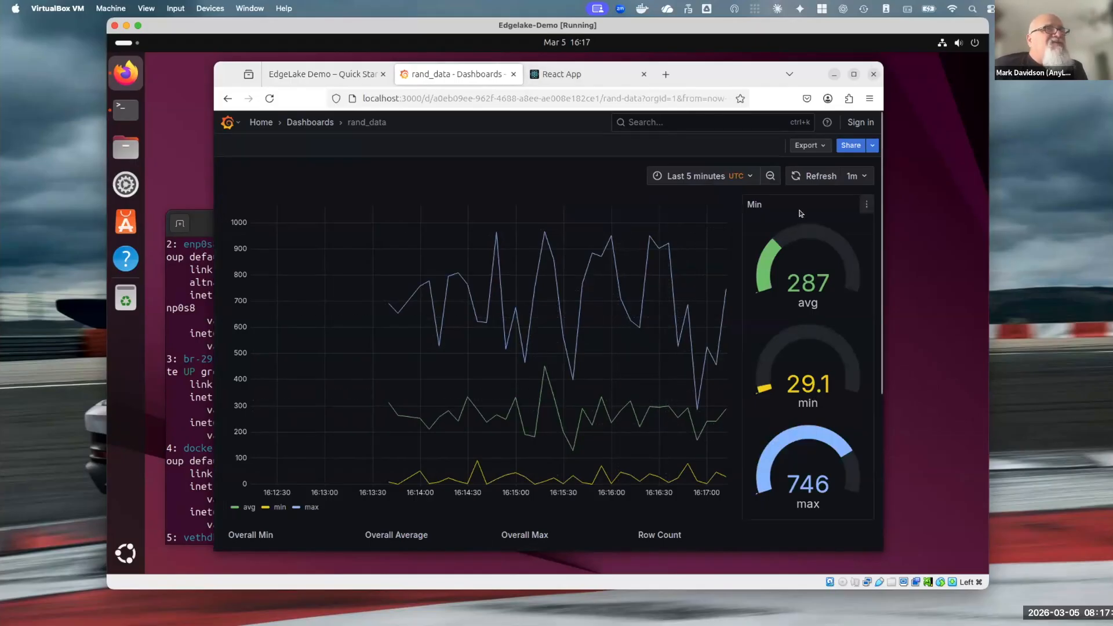
# Review the README's Add Your Own Data section, open its MQTT Background Services docs, and go to the repository's docs folder
pyautogui.click(346, 74)
pyautogui.scroll(-7, 468, 284)
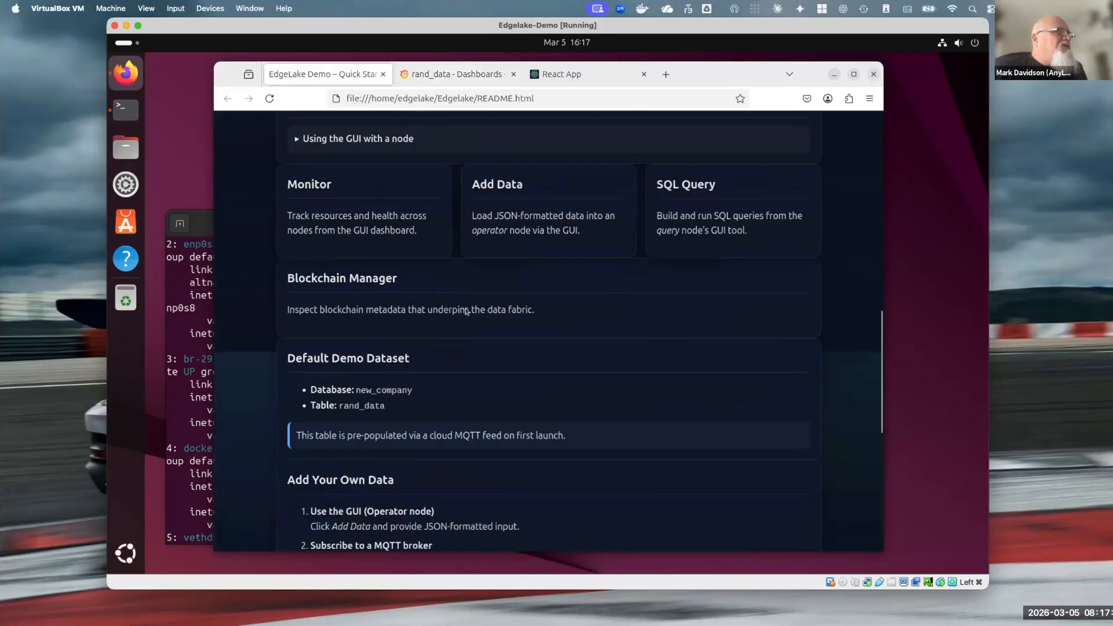
pyautogui.scroll(3, 465, 308)
pyautogui.scroll(-8, 463, 322)
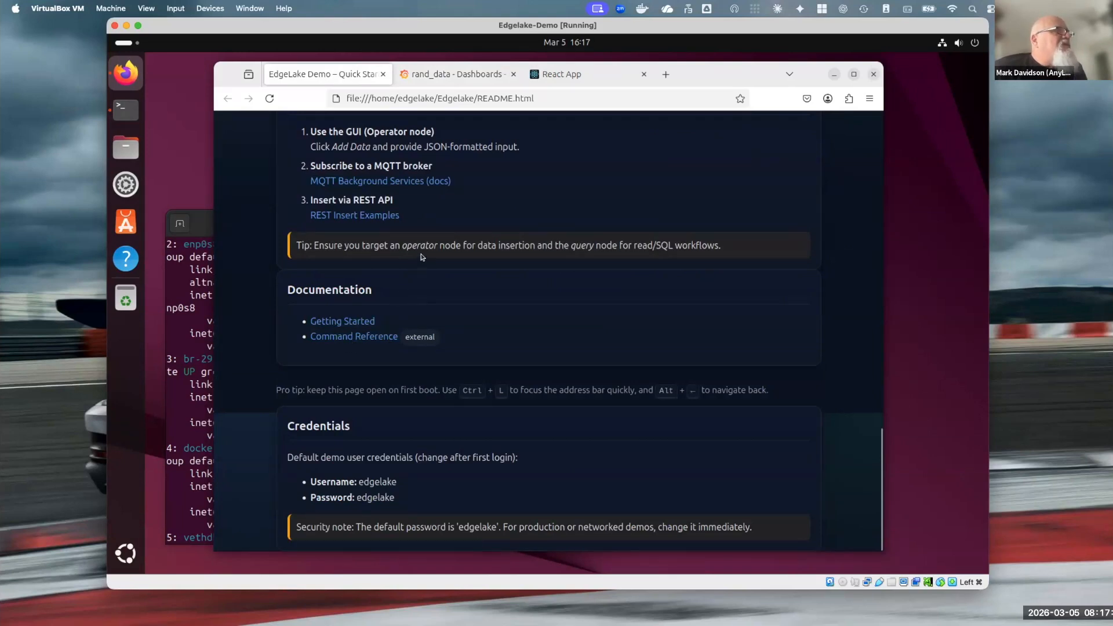
pyautogui.scroll(3, 421, 258)
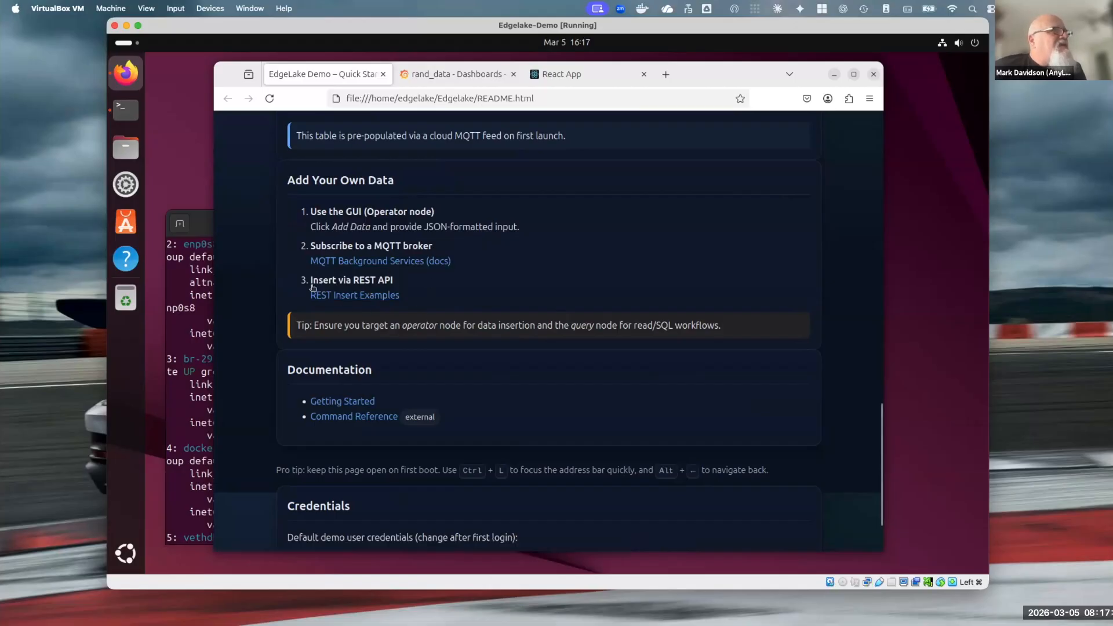
pyautogui.click(379, 260)
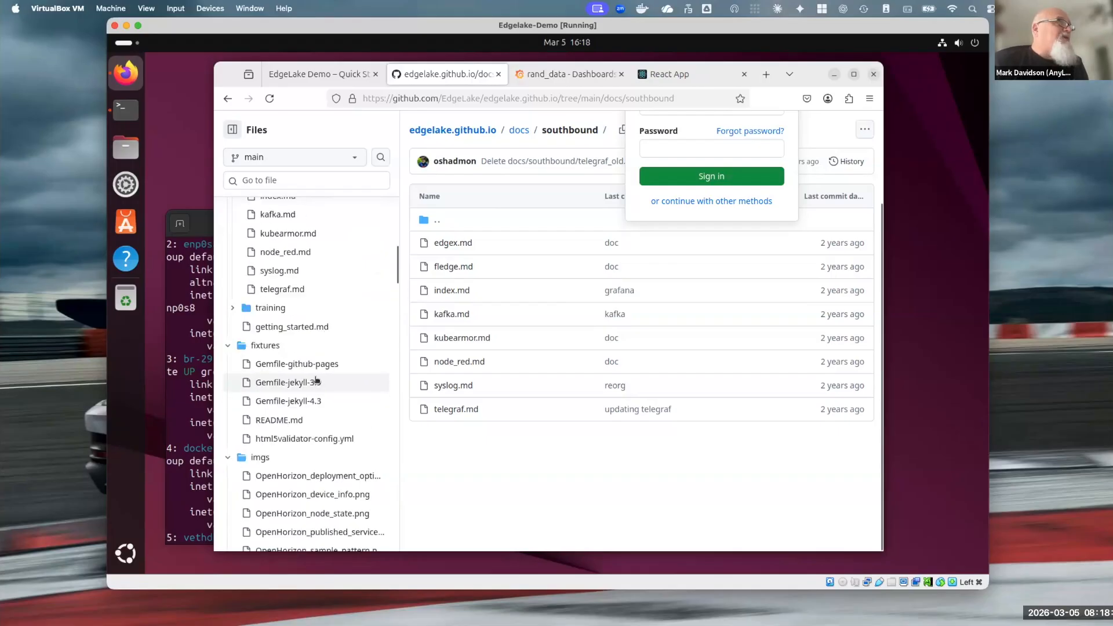
pyautogui.click(516, 132)
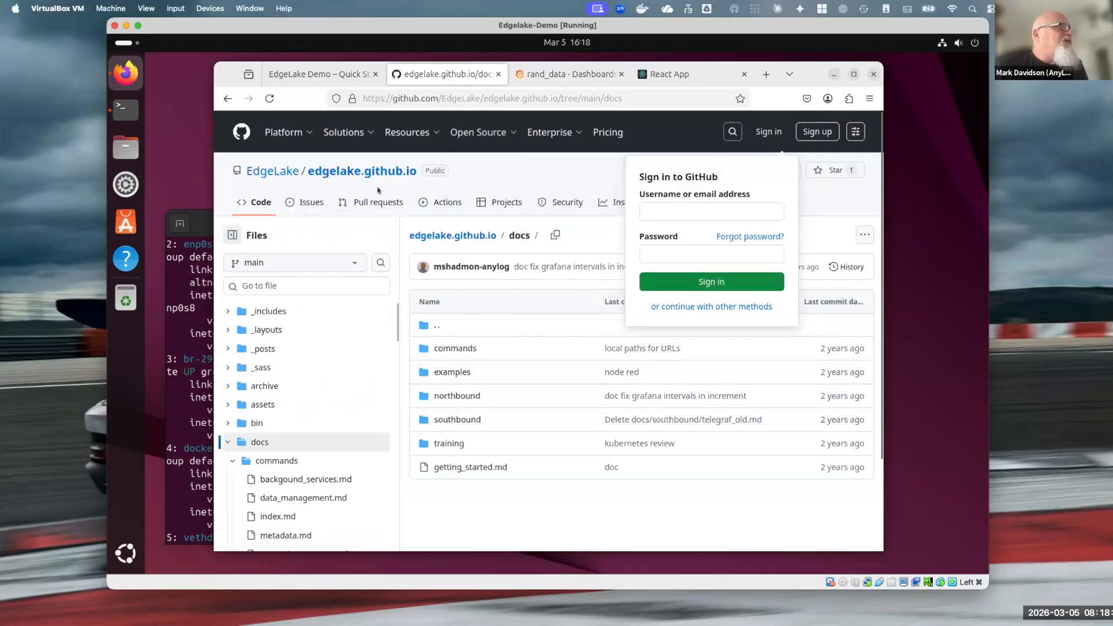
# Return to the README page and examine the default demo user credentials in its Credentials section
pyautogui.hotkey('ctrl', 'pageup')
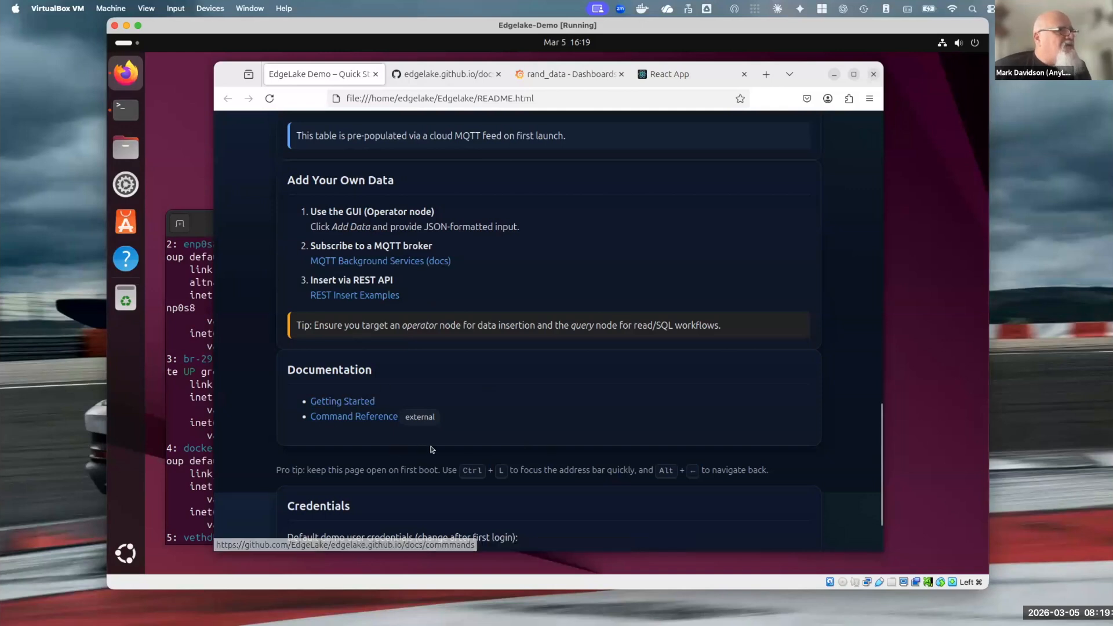
pyautogui.scroll(-3, 397, 452)
pyautogui.moveTo(359, 481); pyautogui.dragTo(396, 499)
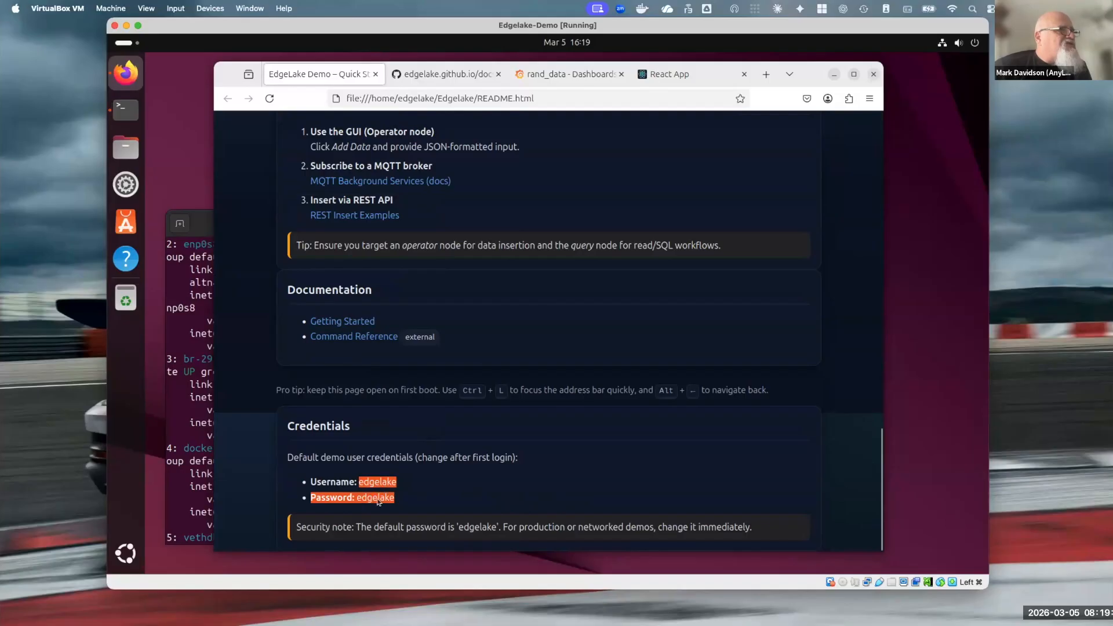
pyautogui.click(499, 520)
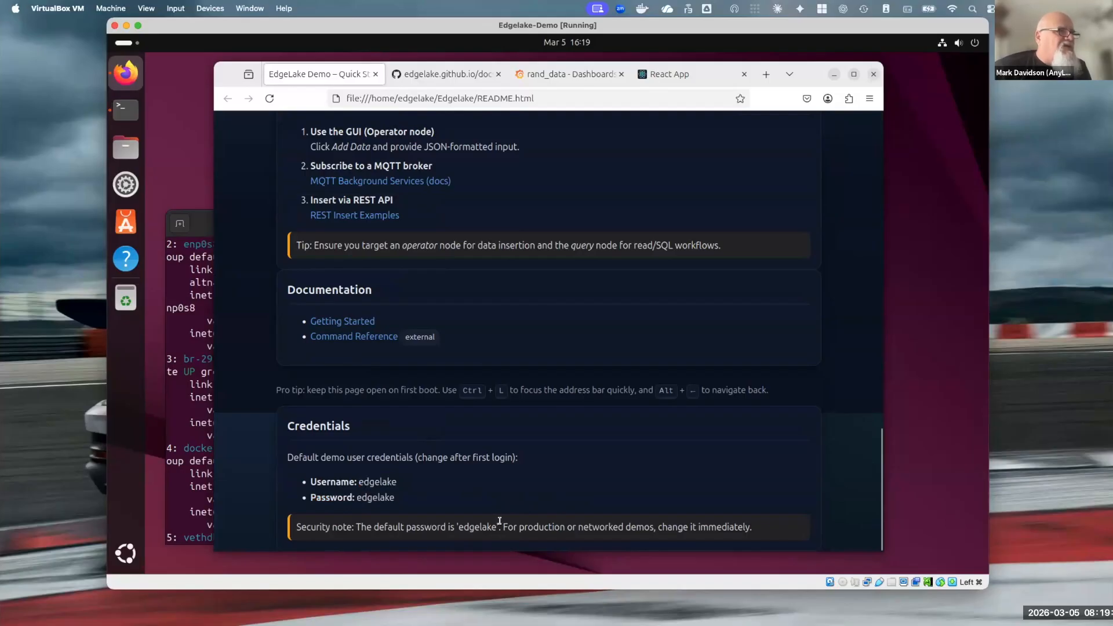